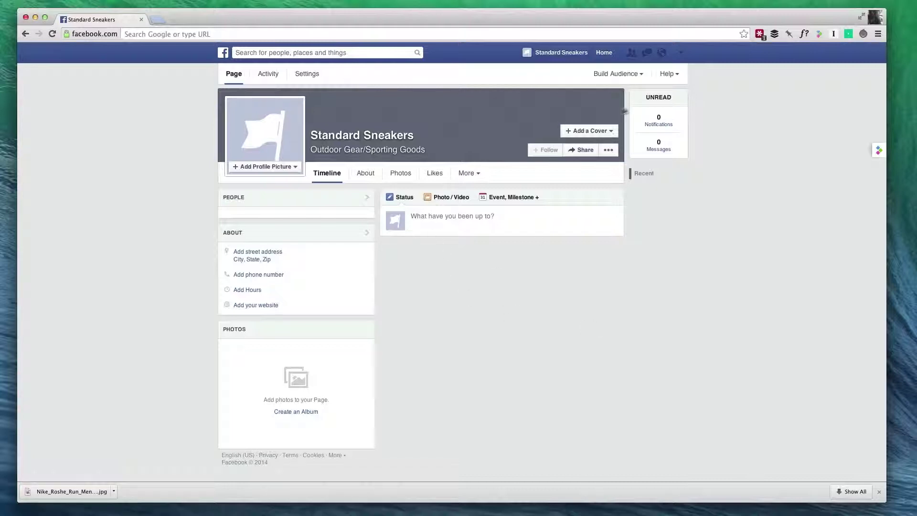
Step: Open the account menu on the Standard Sneakers Page to reach Create Ads
left_click(680, 56)
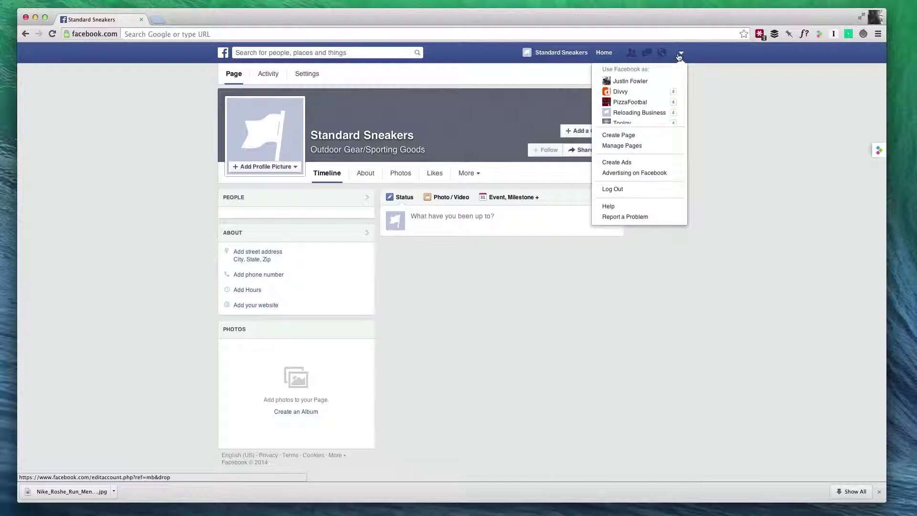
Step: Start a new Clicks to Website ad and begin entering the standard-sneakers.bigcommerce.com URL
left_click(617, 163)
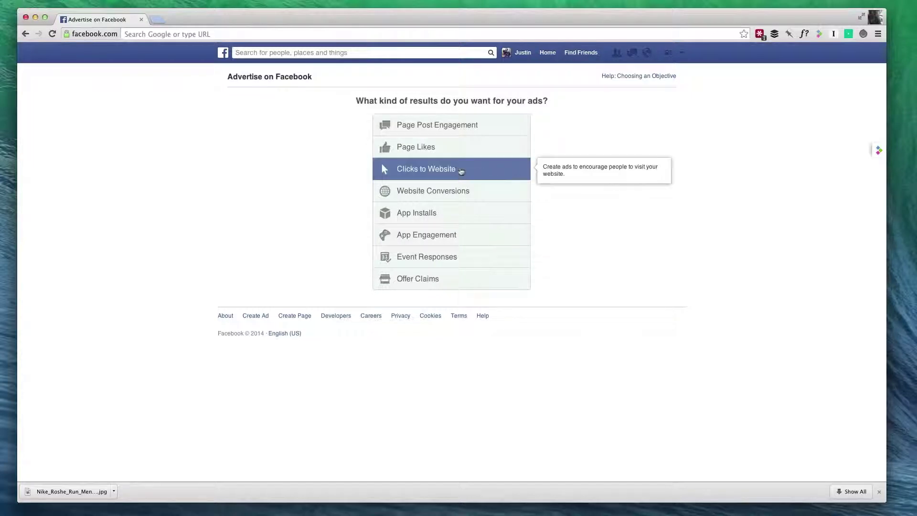
left_click(461, 171)
left_click(487, 214)
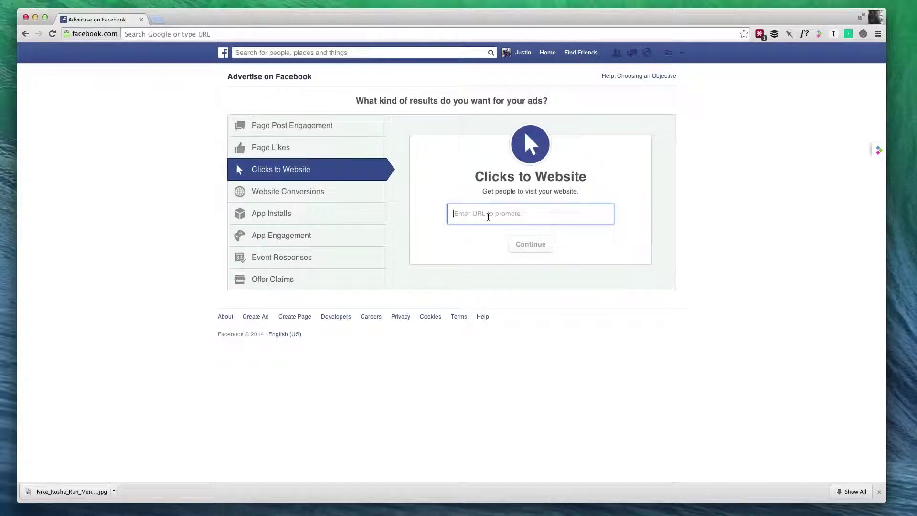
type("http://standard-sneakers.bigcommerce.com/")
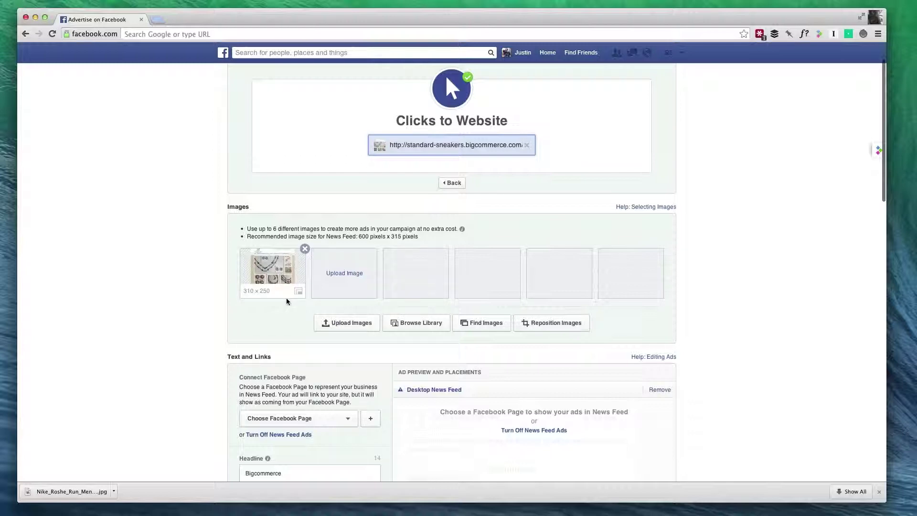
Step: Replace the website's default ad image with the black running sneaker photo
left_click(305, 249)
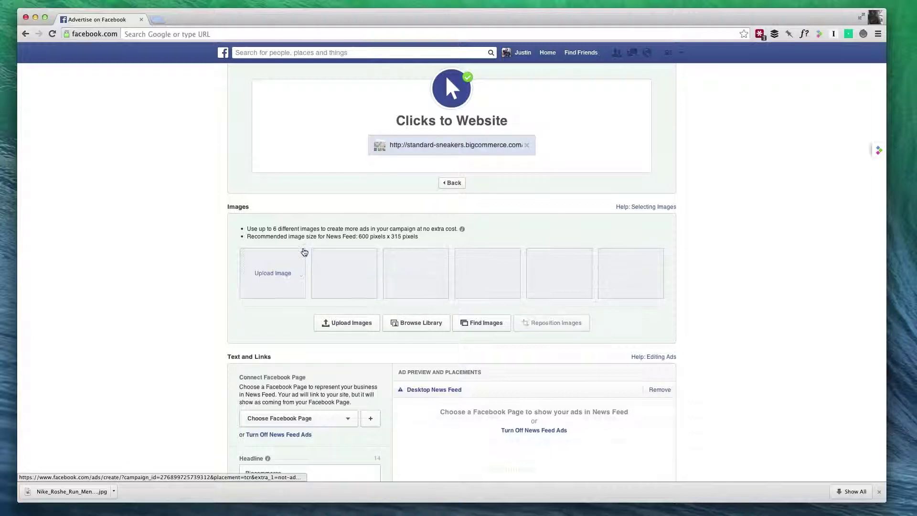
left_click(272, 282)
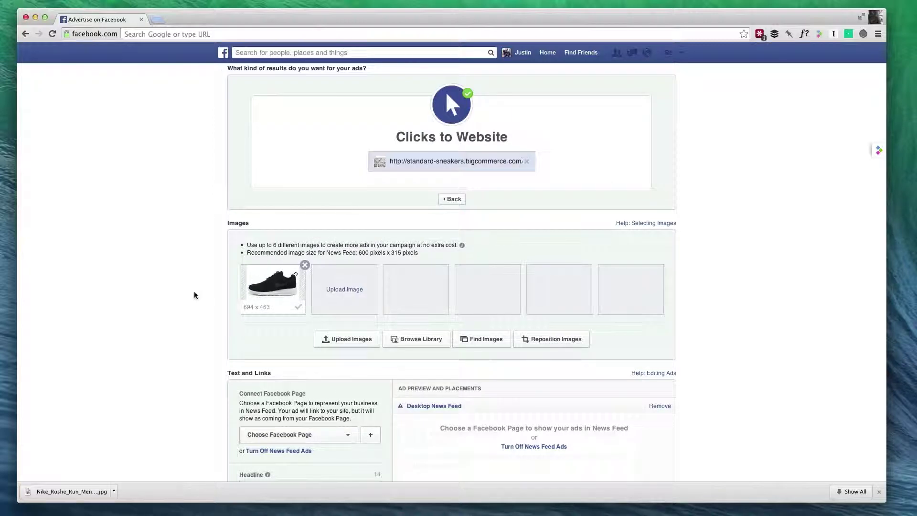
scroll(195, 295, "down", 3)
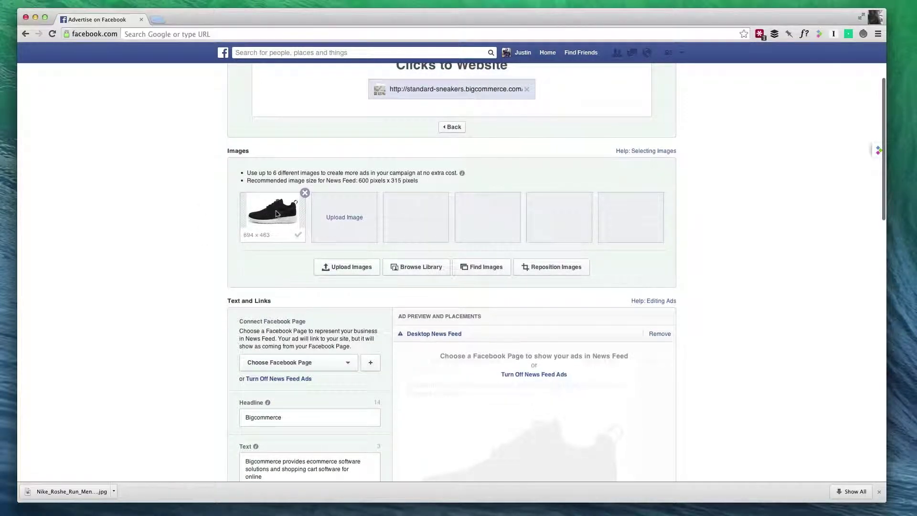
scroll(273, 213, "down", 3)
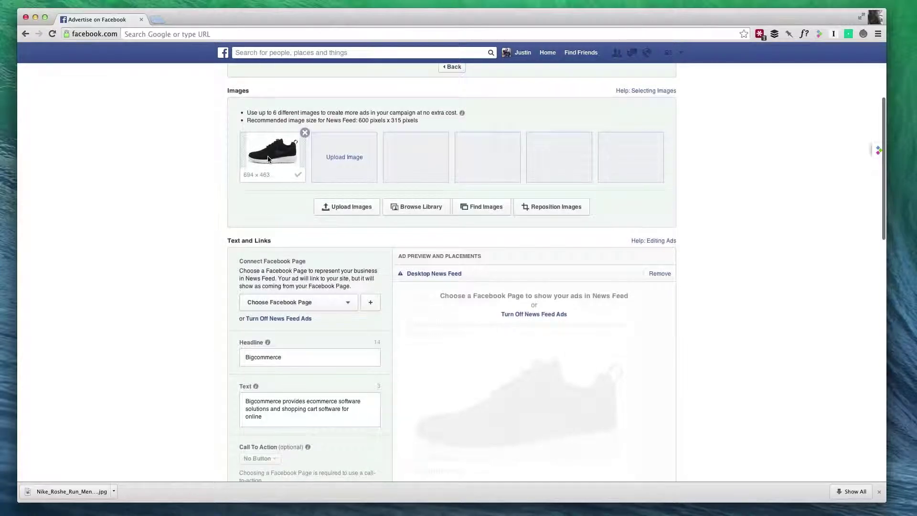
scroll(200, 183, "down", 2)
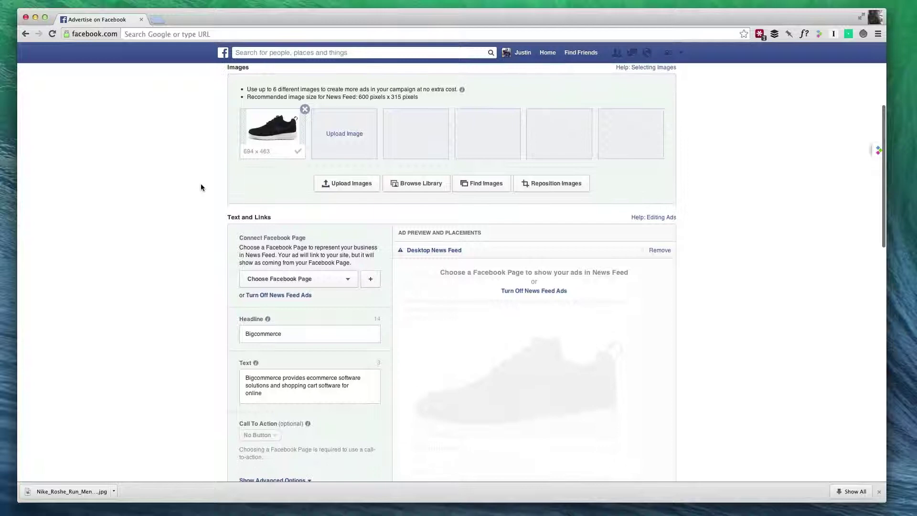
scroll(200, 183, "down", 5)
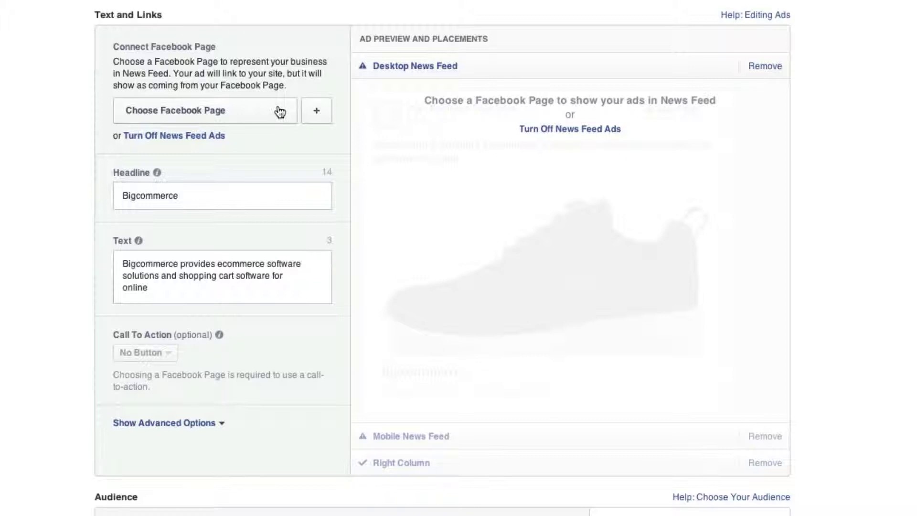
Step: Connect the Standard Sneakers Page to the ad and select the Bigcommerce headline
left_click(280, 112)
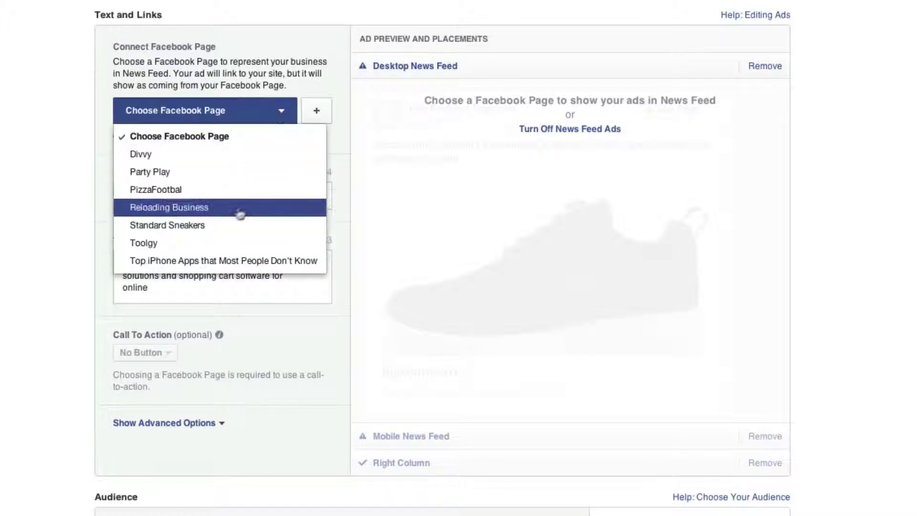
left_click(167, 224)
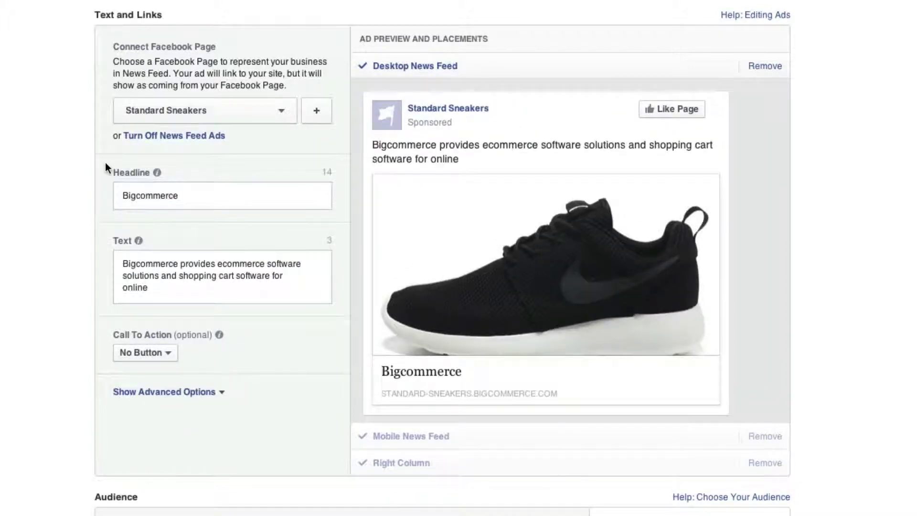
double_click(150, 193)
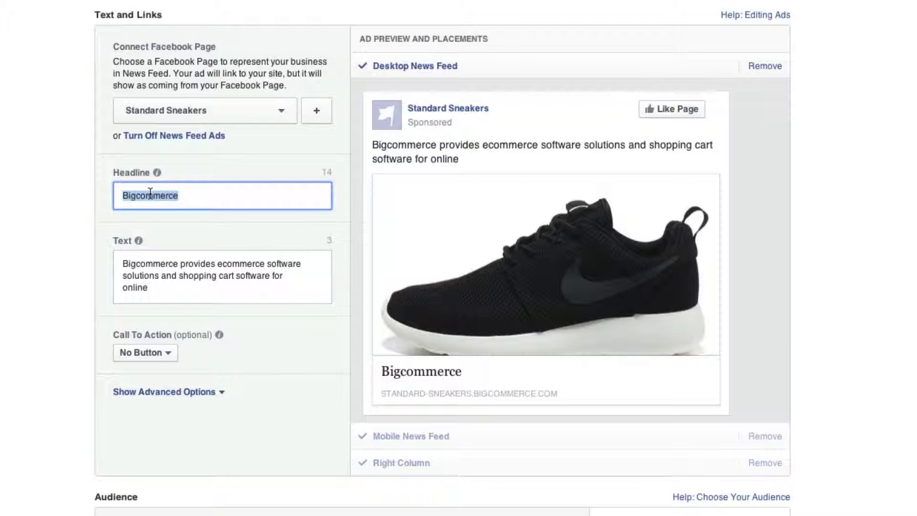
type("Great selection of shoes")
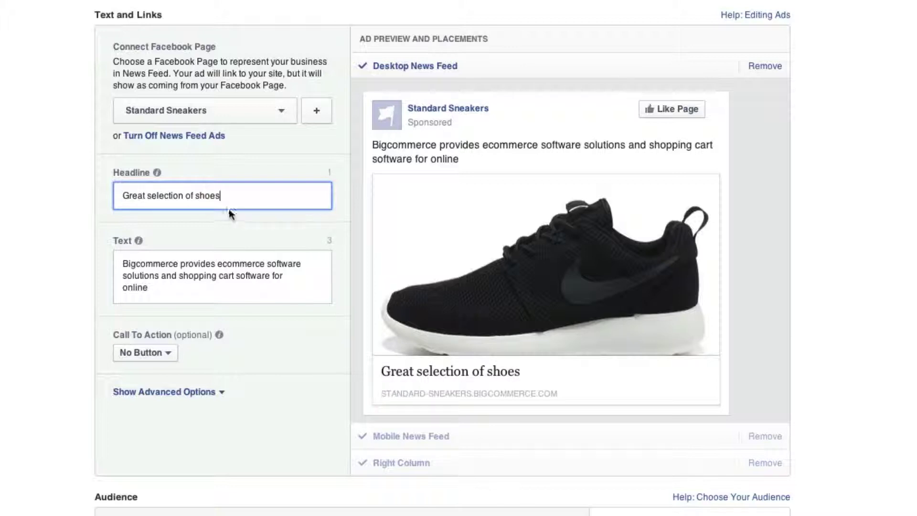
Step: Rewrite the ad headline to read 'Great selection of shoes'
left_click_drag(231, 195, 117, 197)
left_click(183, 192)
double_click(208, 195)
left_click(229, 197)
double_click(190, 276)
Step: Replace the body text with '50% OFF sale all running shoes this weekend!'
left_click(148, 287)
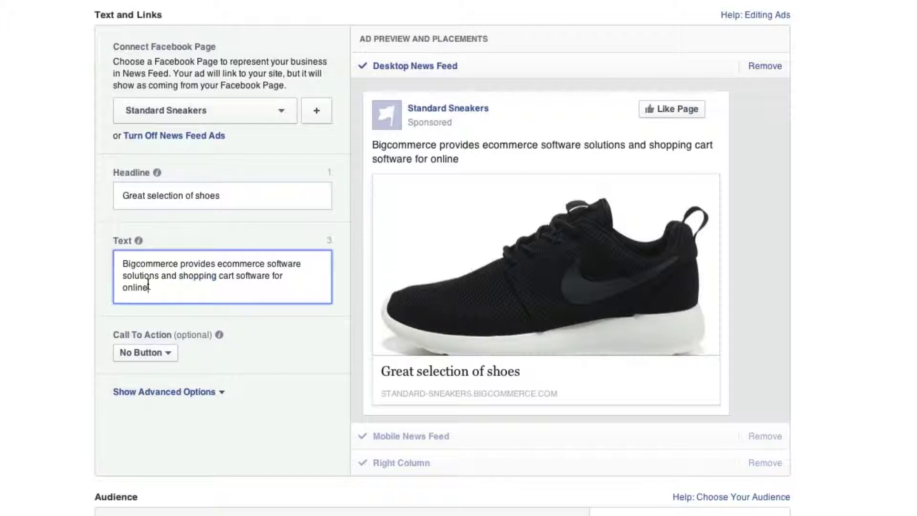
key("ctrl+a")
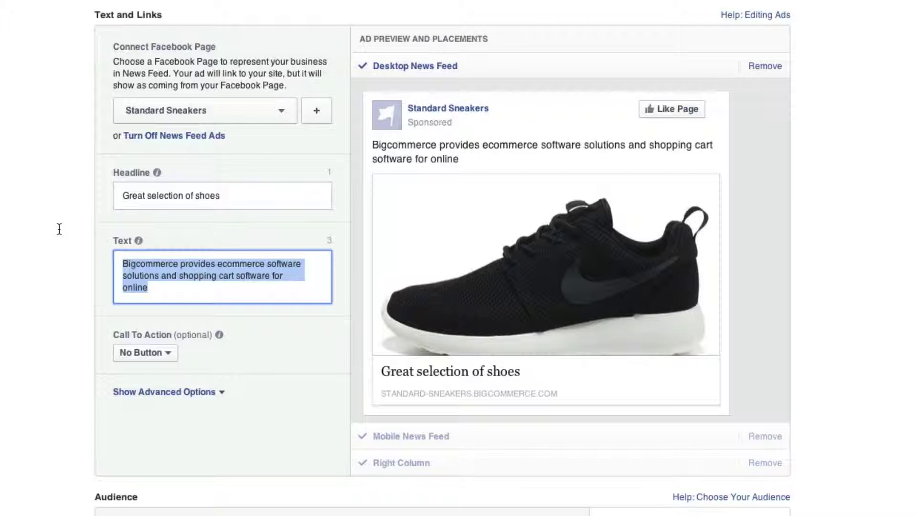
type("50% OFF all running shoes this weekend!")
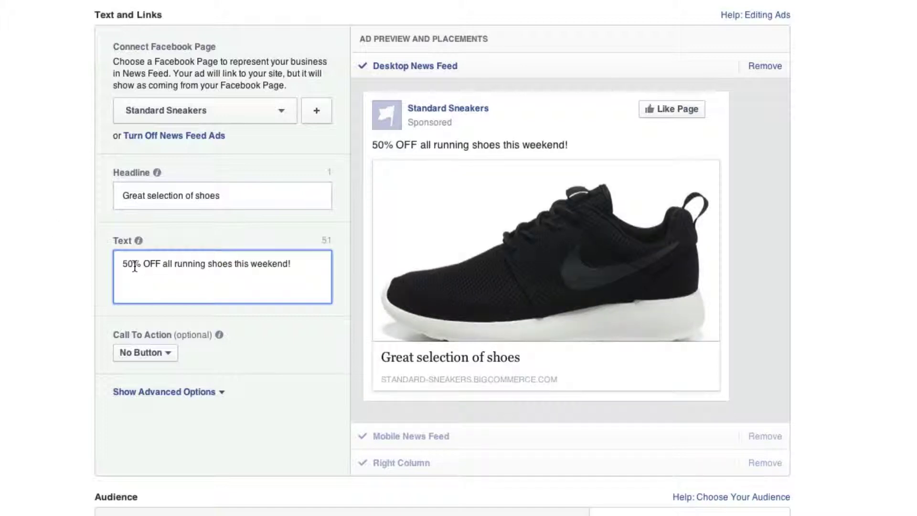
left_click_drag(133, 263, 227, 263)
left_click(256, 266)
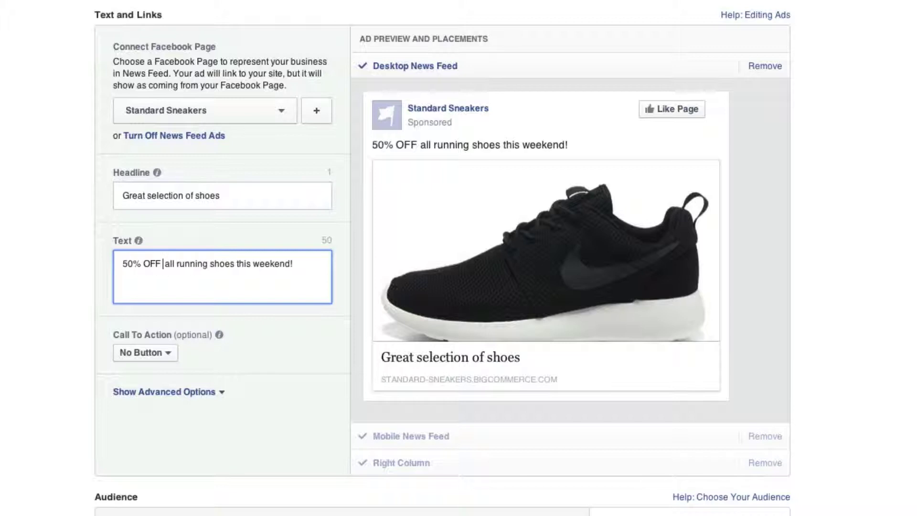
type("sale")
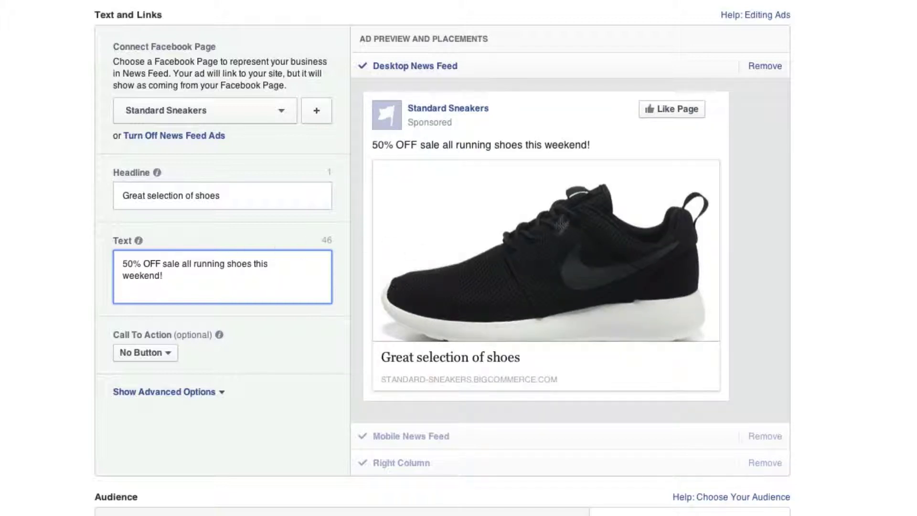
double_click(211, 263)
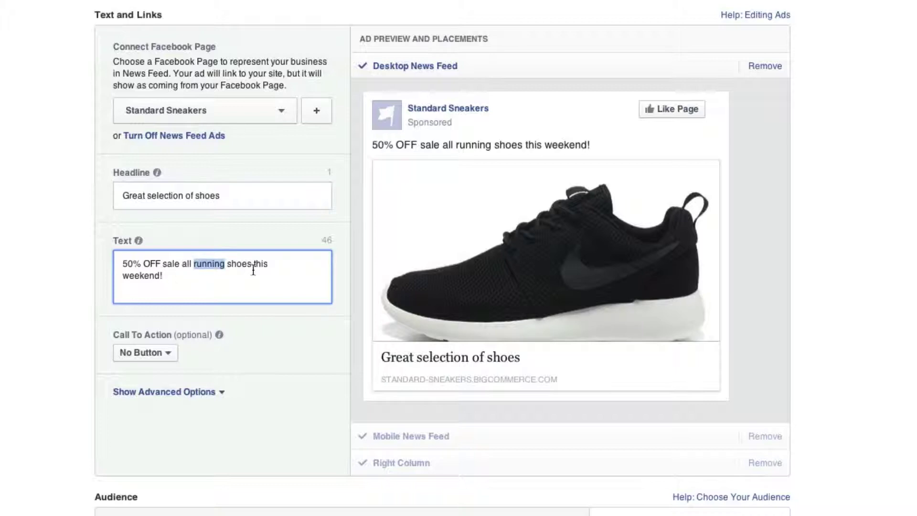
left_click(193, 265)
scroll(193, 273, "down", 1)
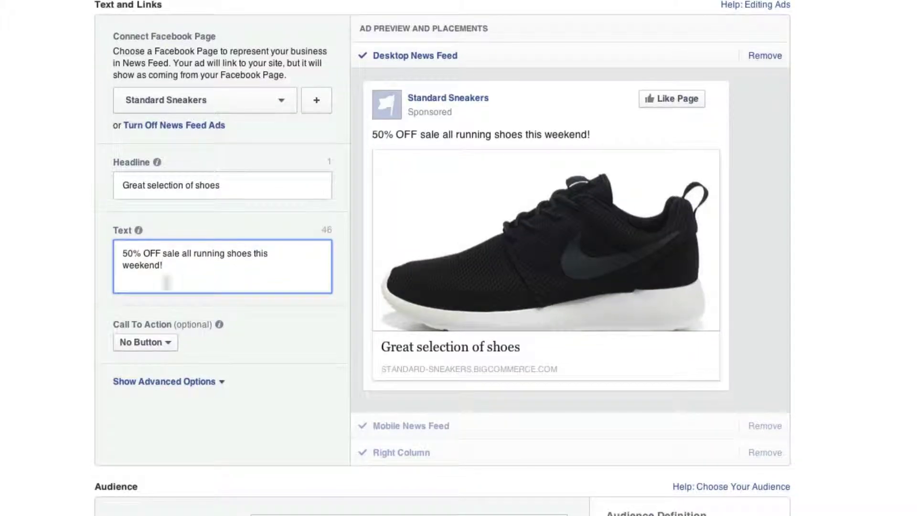
left_click(142, 342)
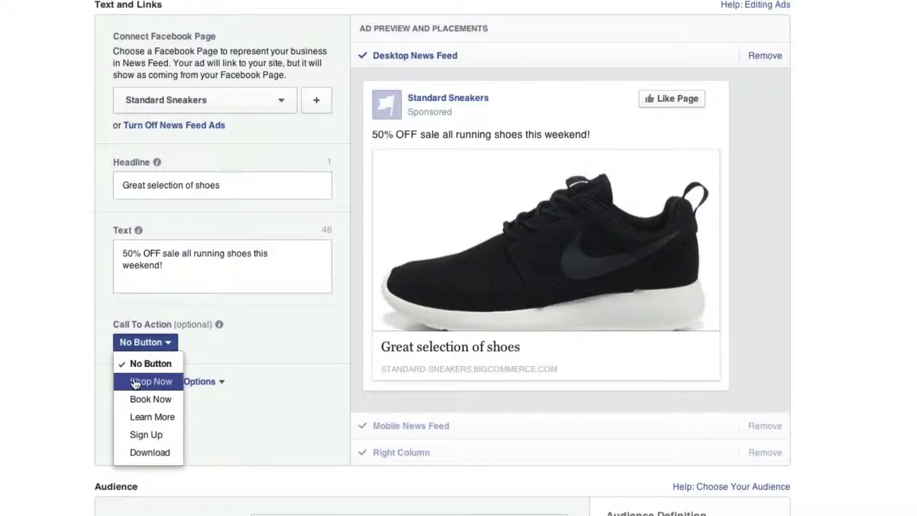
left_click(150, 381)
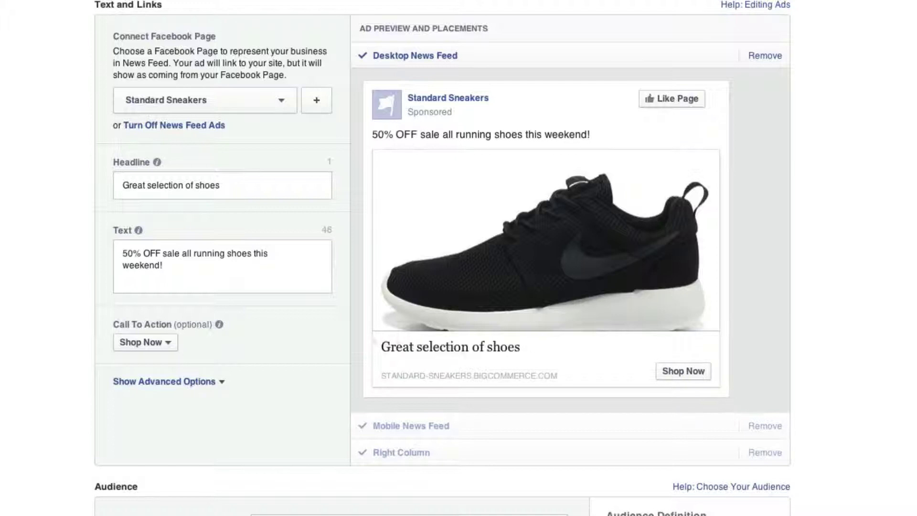
left_click(146, 343)
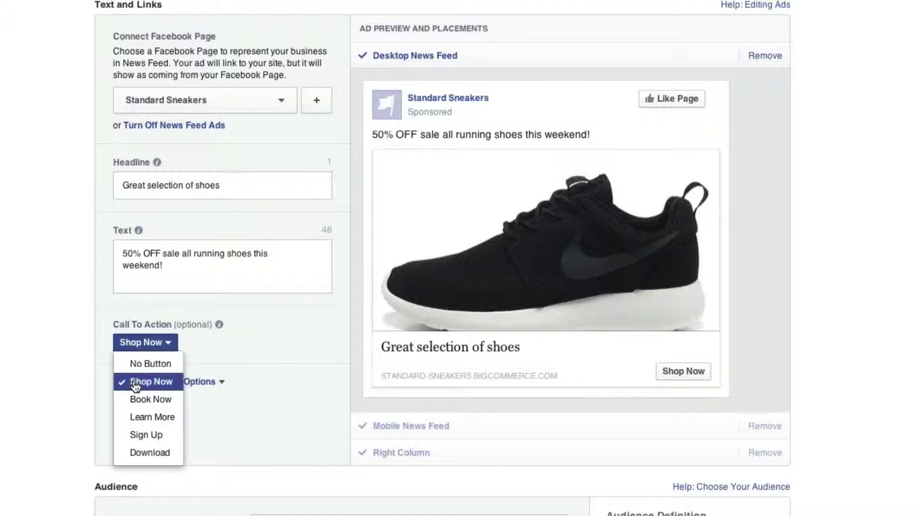
left_click(154, 388)
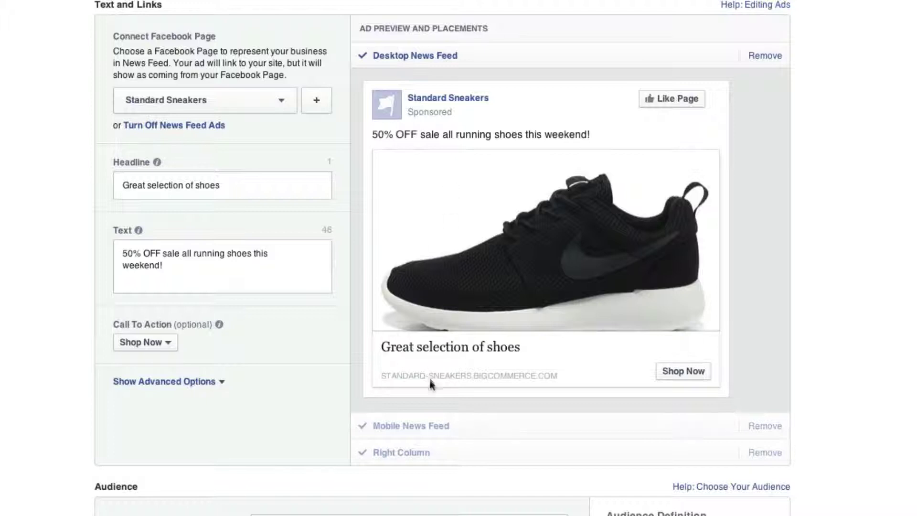
left_click(423, 426)
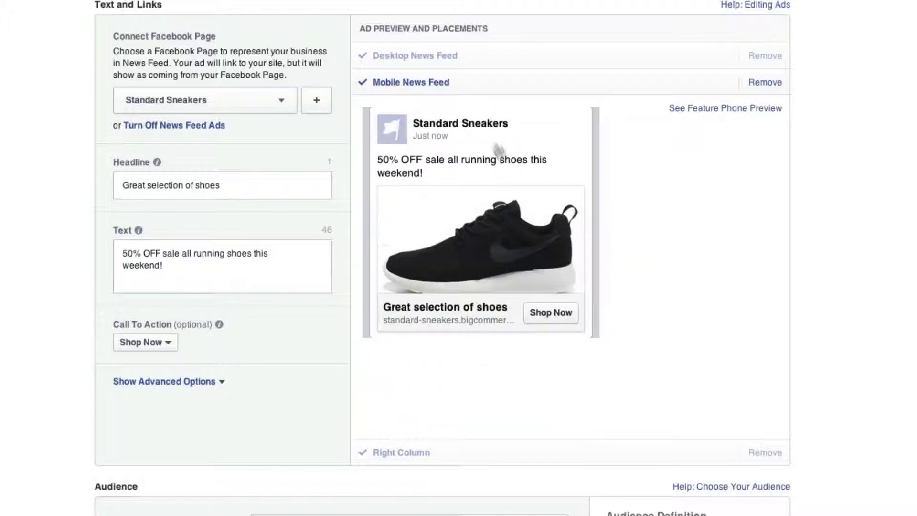
left_click(403, 453)
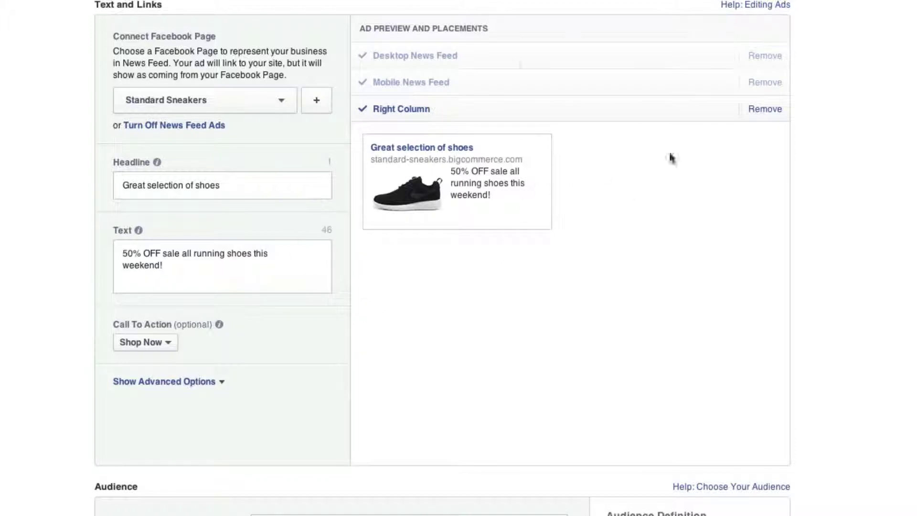
left_click(433, 83)
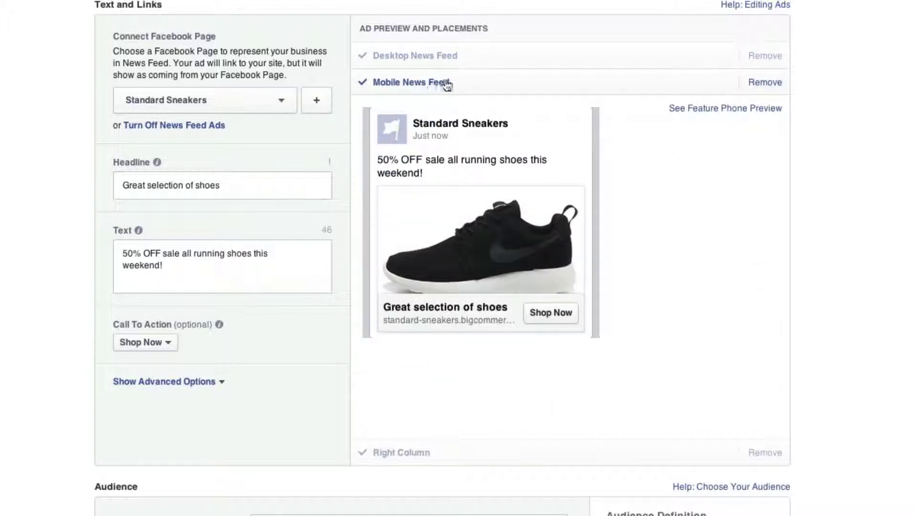
left_click(437, 56)
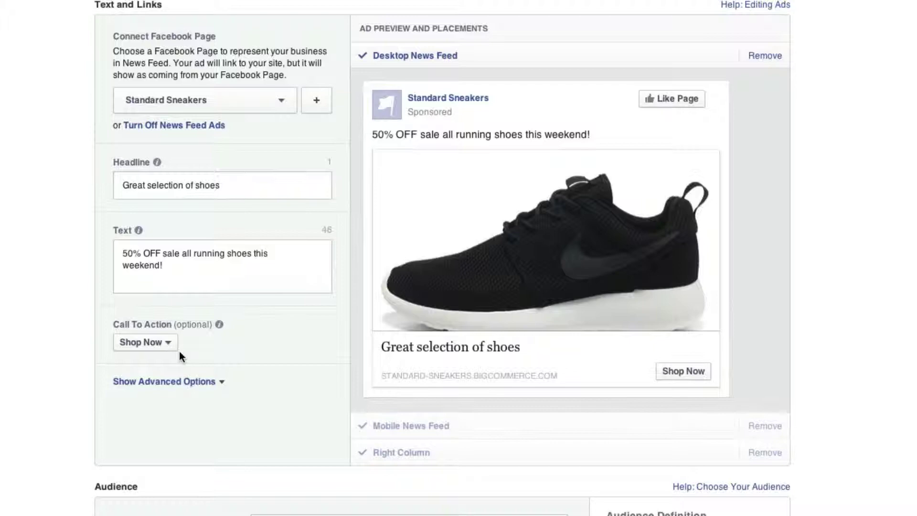
scroll(194, 232, "down", 6)
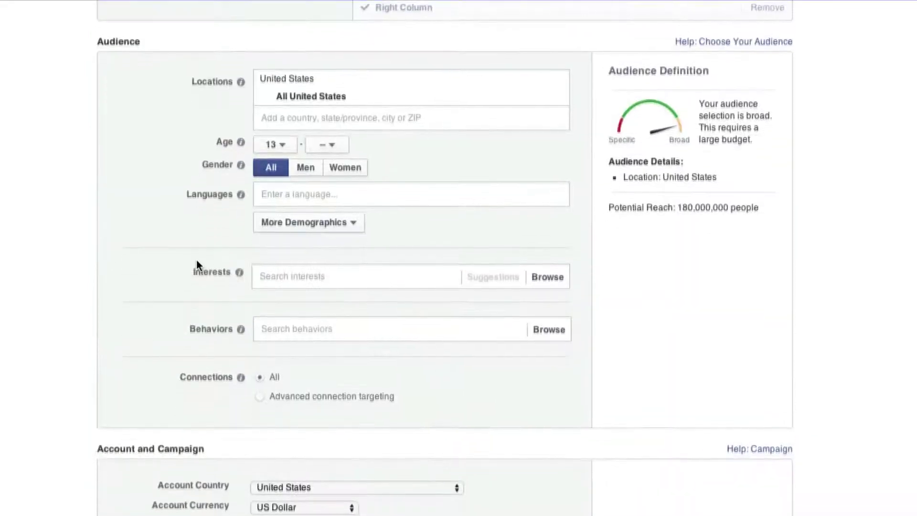
scroll(196, 259, "down", 1)
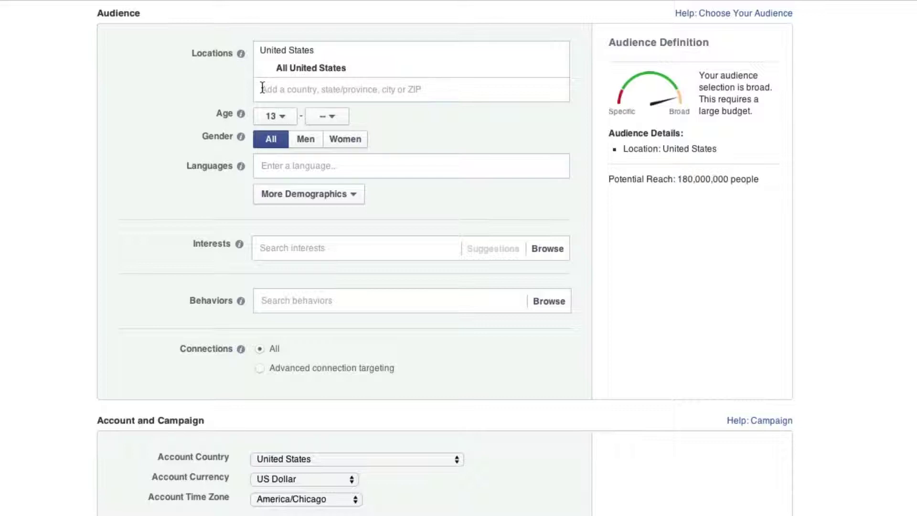
Step: Target audience ages 18 to 35 who speak English (US)
left_click(276, 117)
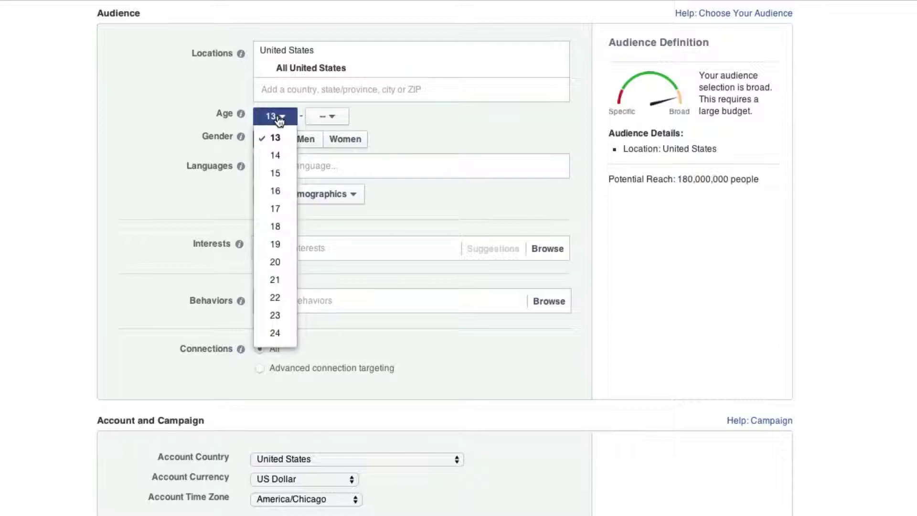
left_click(275, 227)
left_click(331, 118)
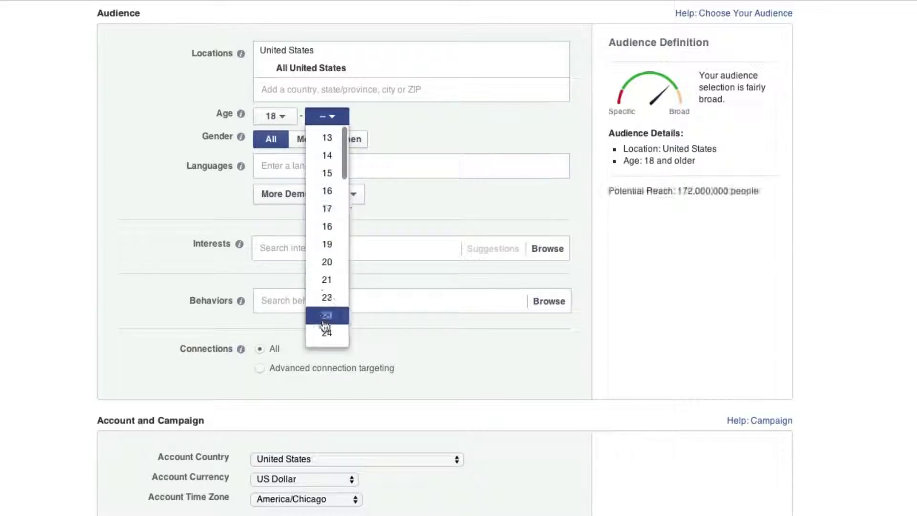
scroll(326, 308, "down", 3)
scroll(325, 323, "down", 2)
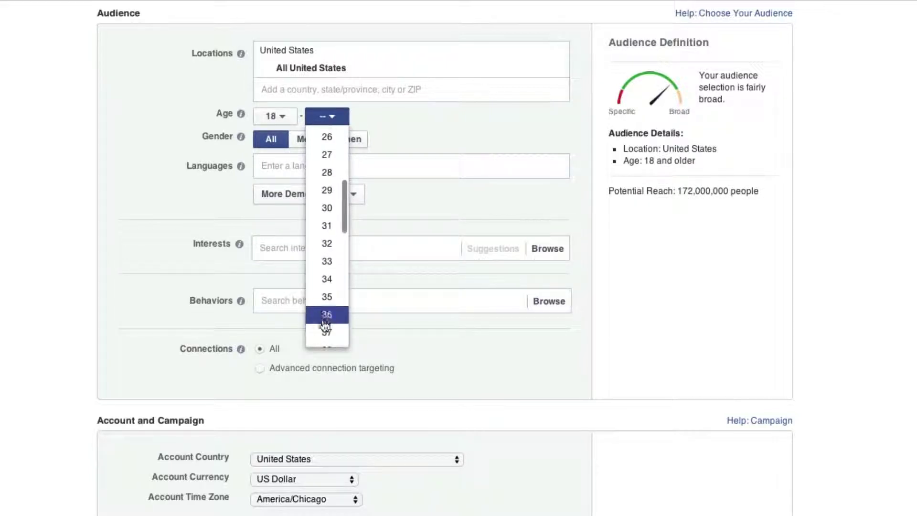
left_click(325, 296)
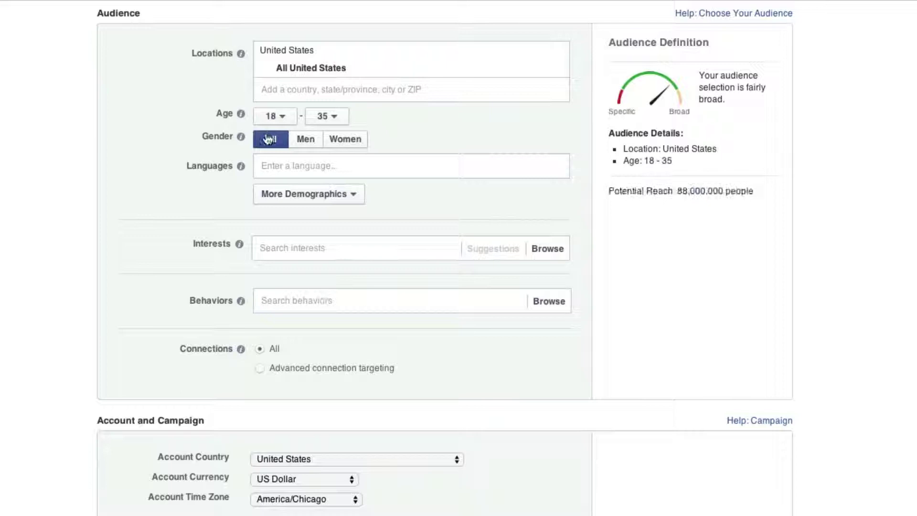
left_click(294, 165)
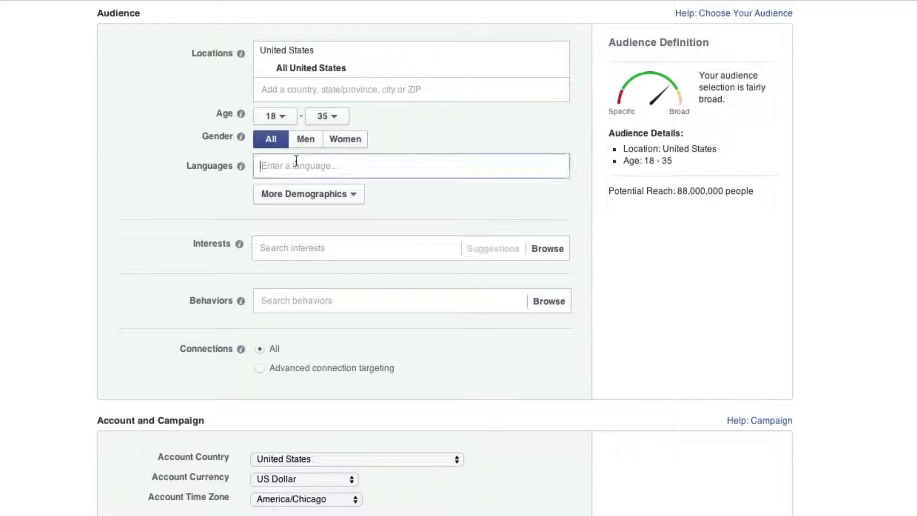
type("Eng")
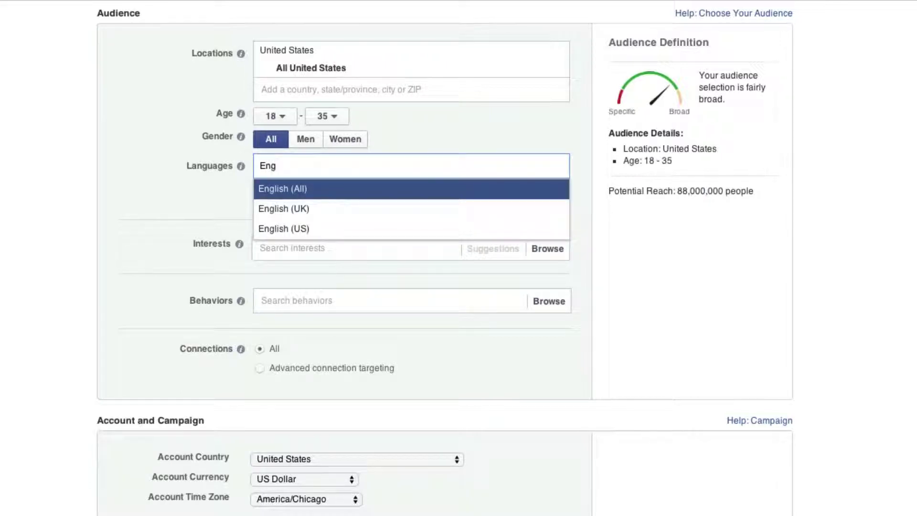
left_click(286, 227)
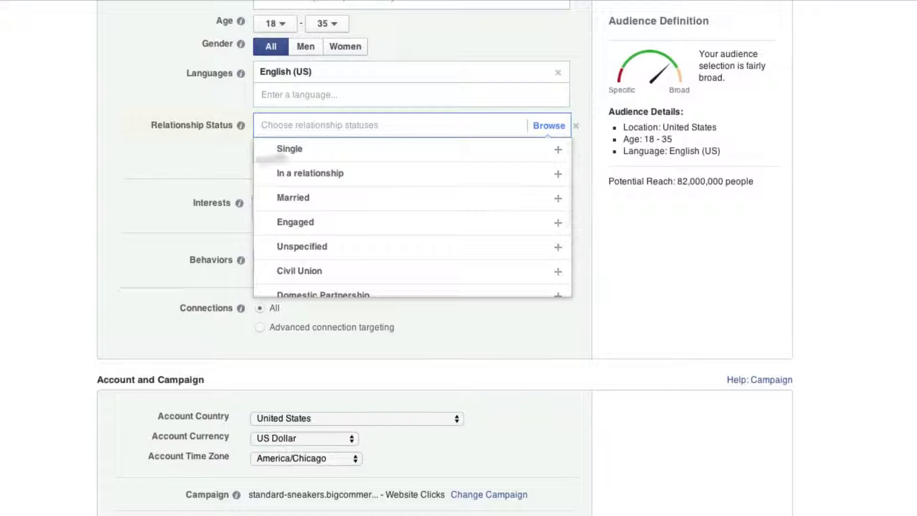
Step: Remove relationship status targeting and browse other demographic categories without choosing one
left_click(576, 126)
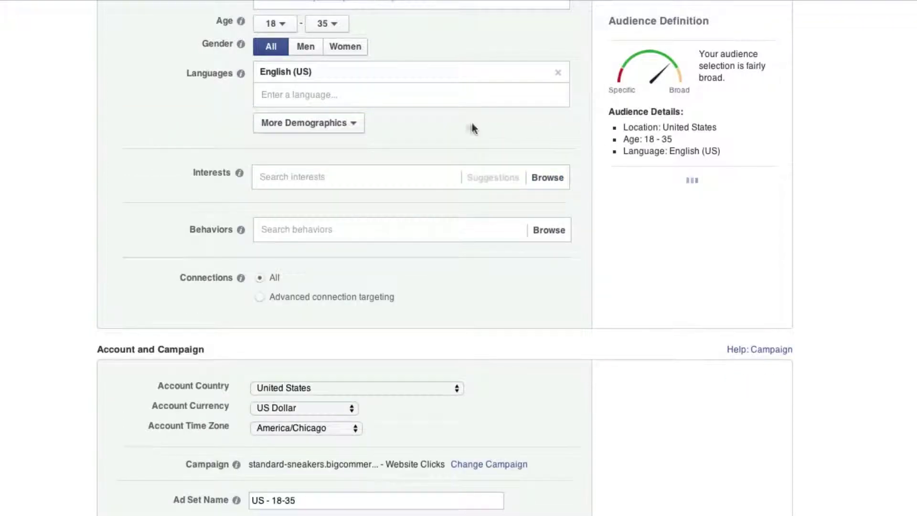
left_click(287, 123)
mouse_move(283, 216)
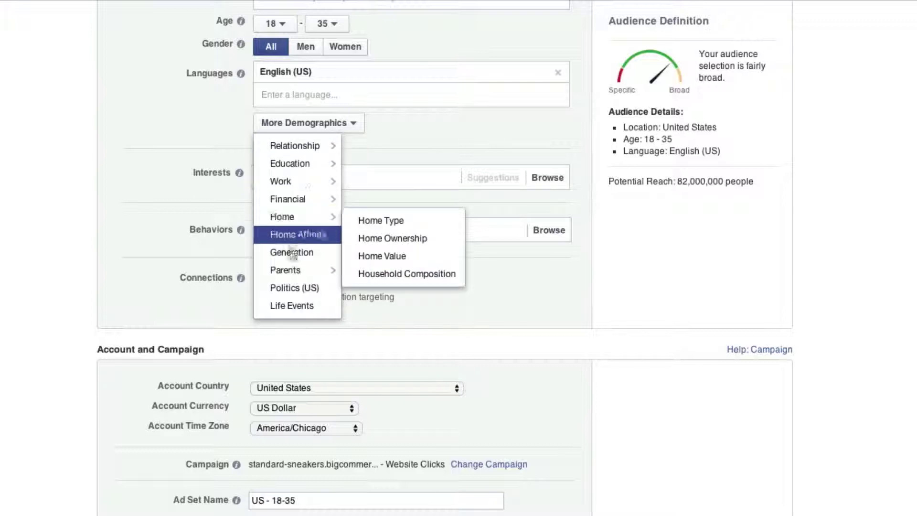
mouse_move(240, 230)
left_click(135, 206)
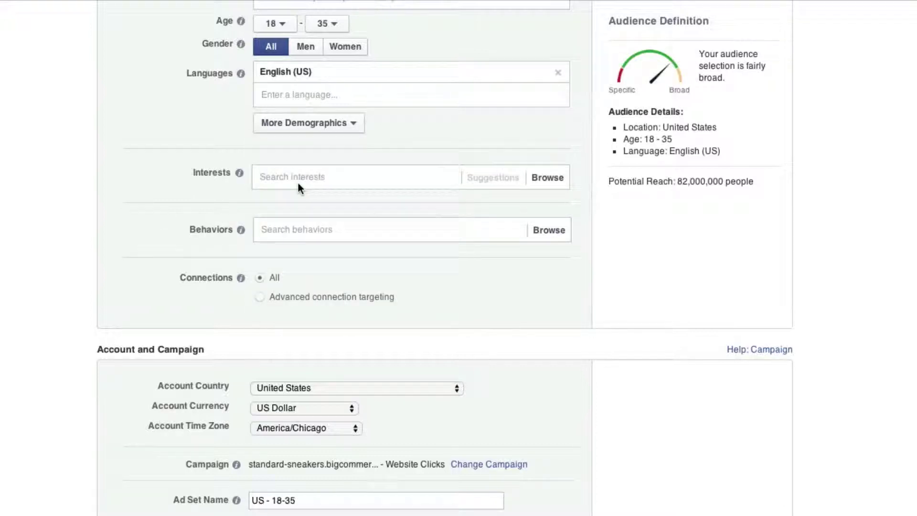
Step: Add Shoes and Running as targeted interests
left_click(337, 177)
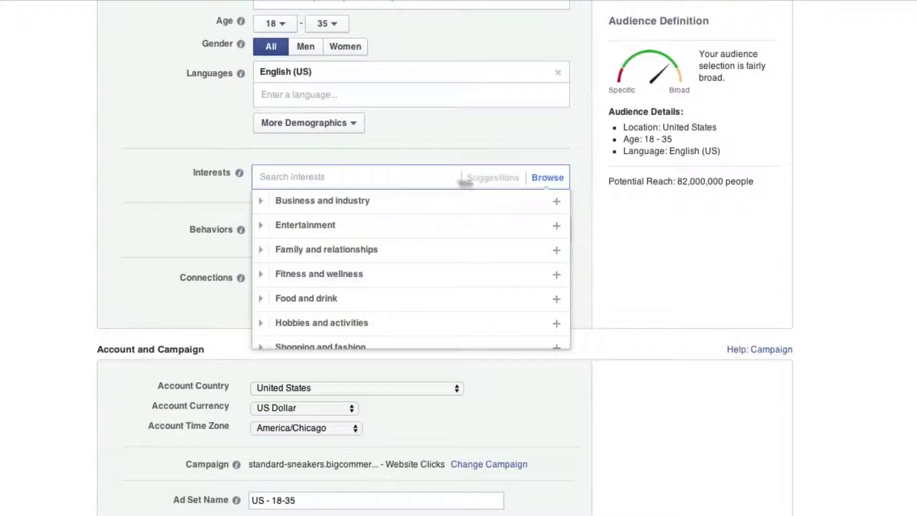
type("Sh")
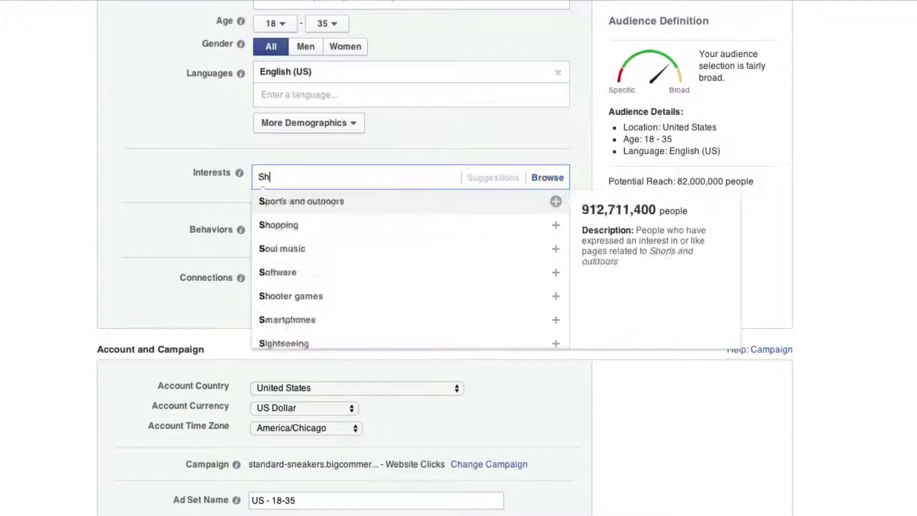
type("oes")
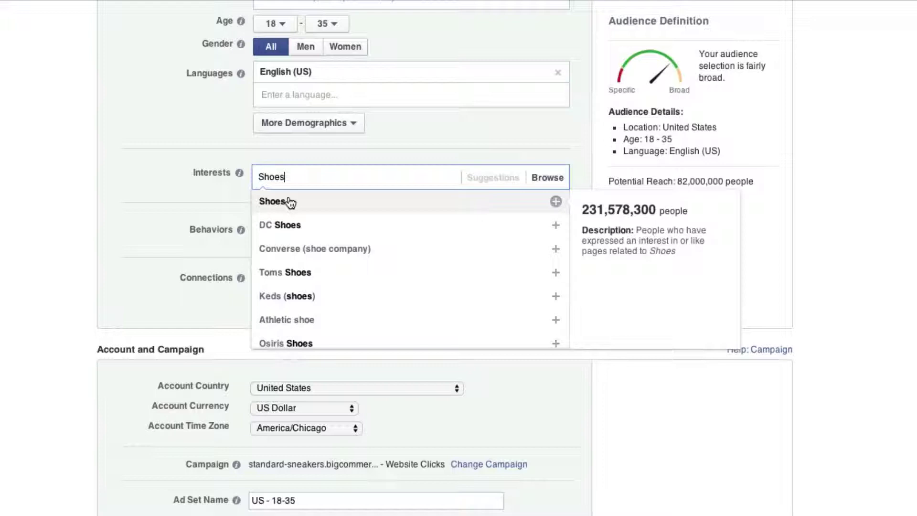
left_click(290, 202)
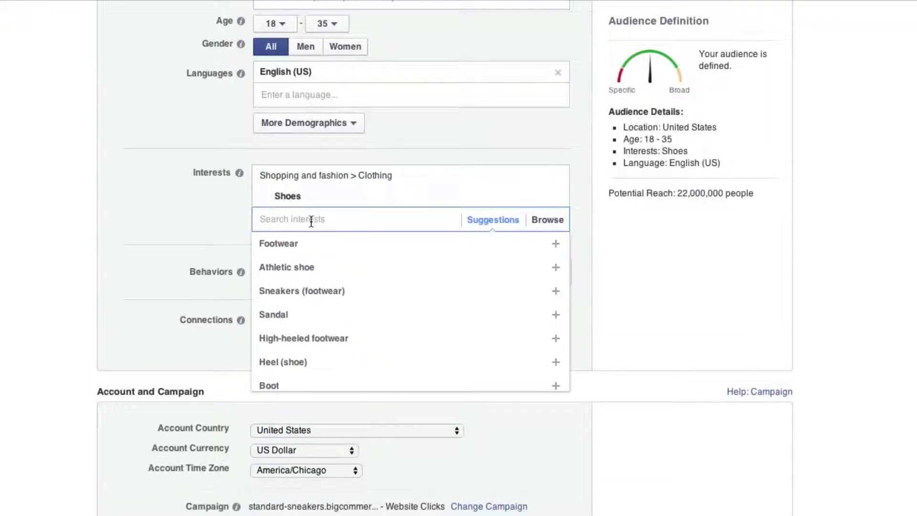
type("Runnin")
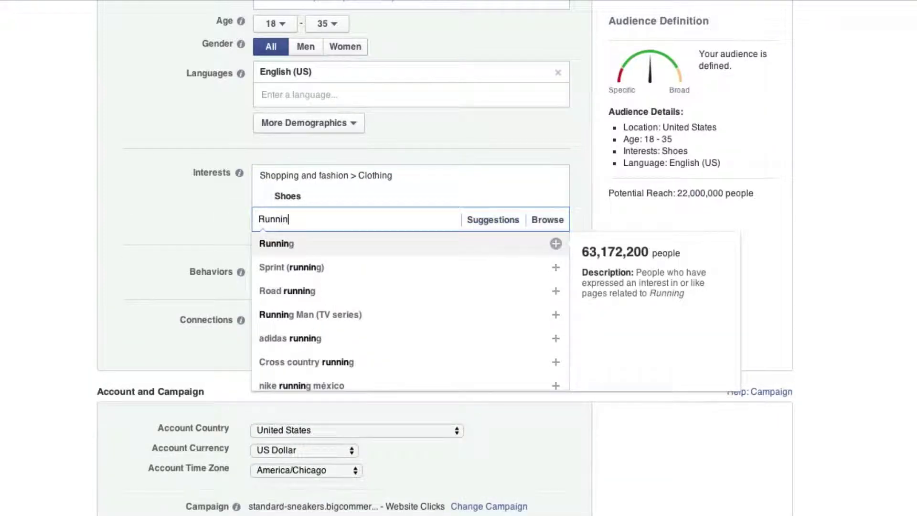
left_click(290, 244)
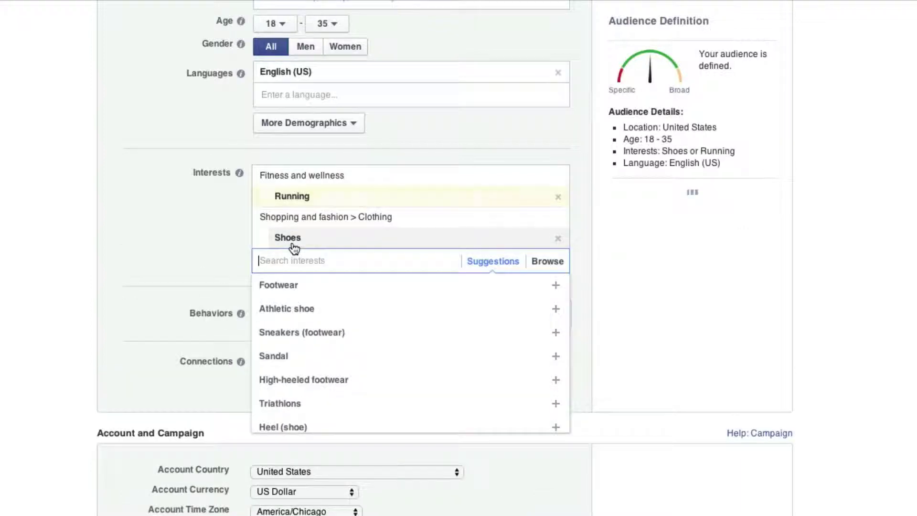
left_click(242, 265)
mouse_move(238, 173)
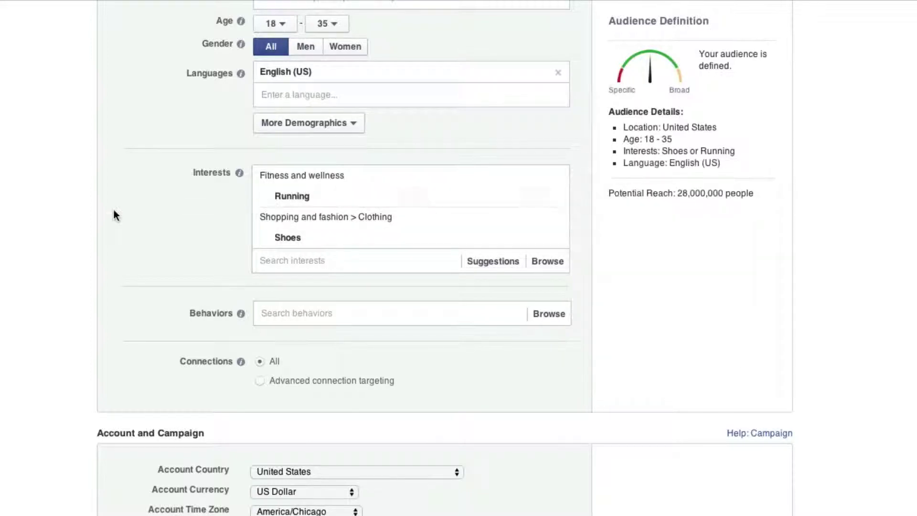
Step: Add Vitamins and supplements, Running, and Shoes as targeted purchase behaviors
left_click(291, 309)
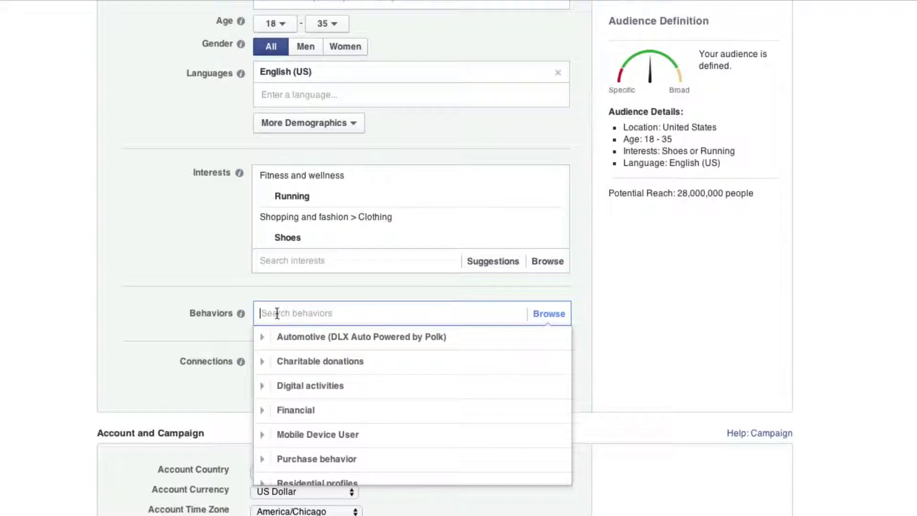
scroll(322, 387, "down", 2)
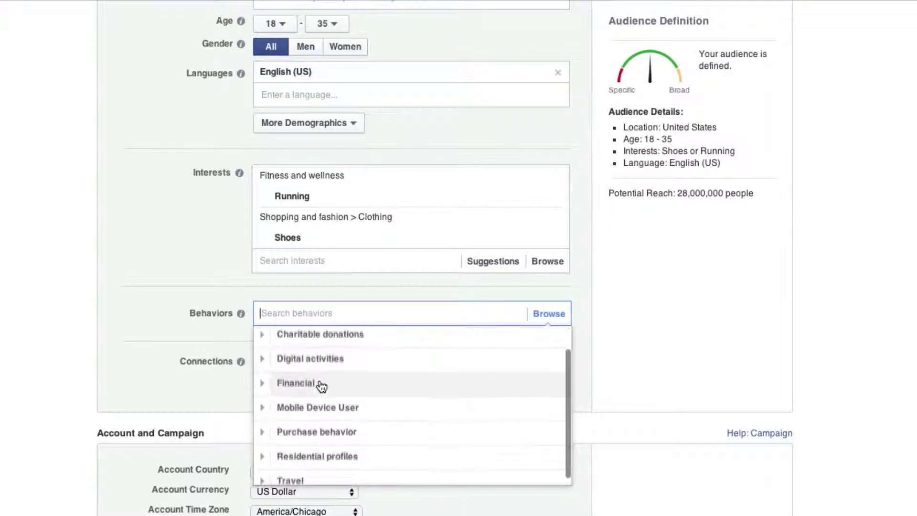
scroll(322, 387, "down", 1)
left_click(267, 422)
scroll(266, 422, "down", 1)
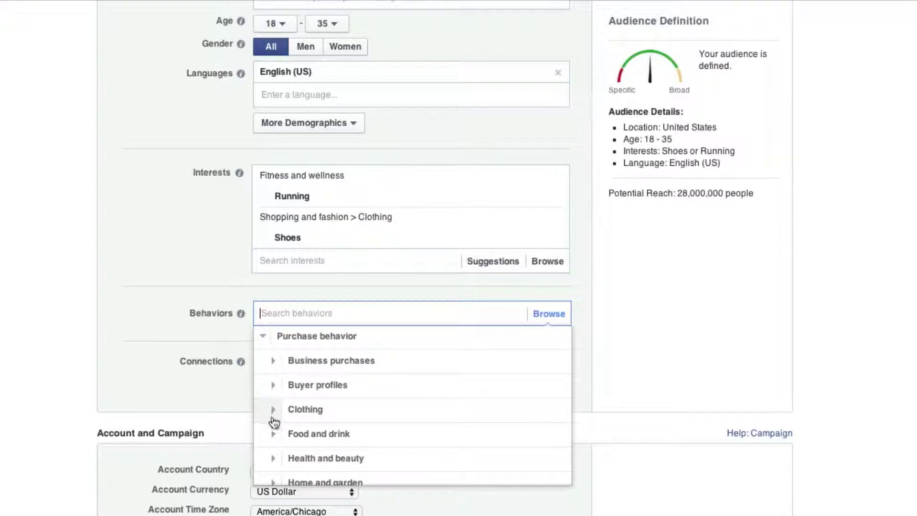
left_click(273, 457)
scroll(271, 462, "down", 2)
scroll(315, 415, "down", 1)
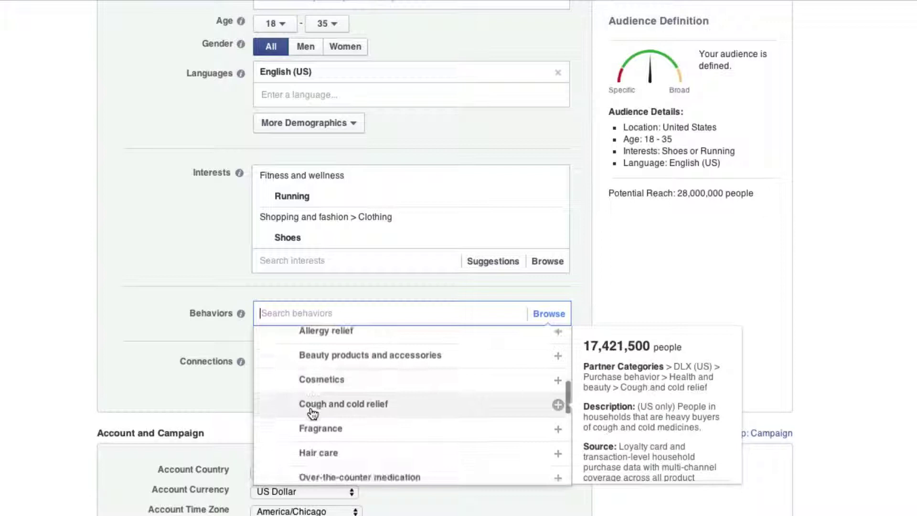
scroll(315, 415, "down", 2)
scroll(311, 412, "down", 2)
scroll(311, 412, "down", 1)
scroll(401, 391, "up", 1)
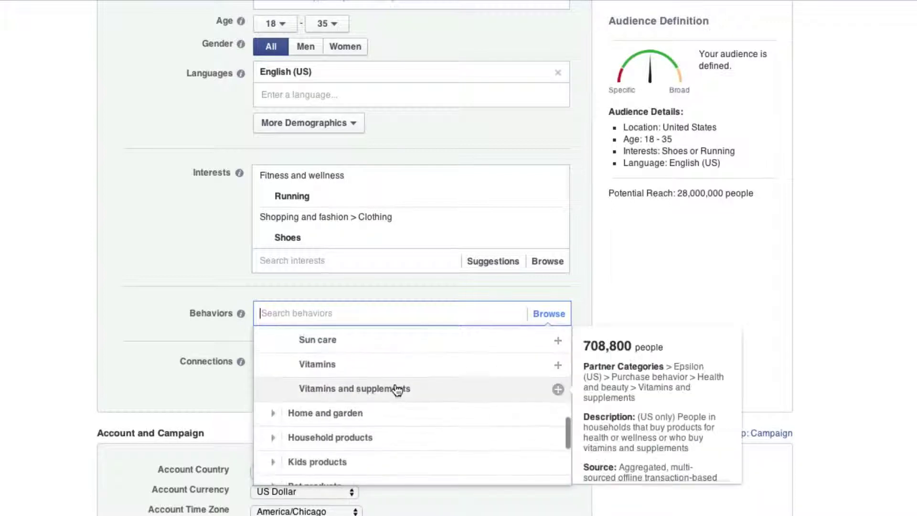
left_click(559, 390)
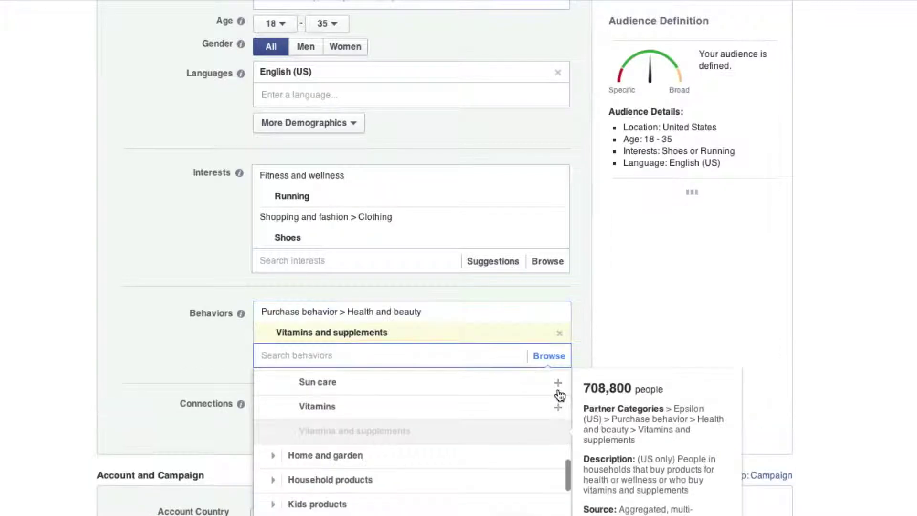
scroll(358, 429, "up", 2)
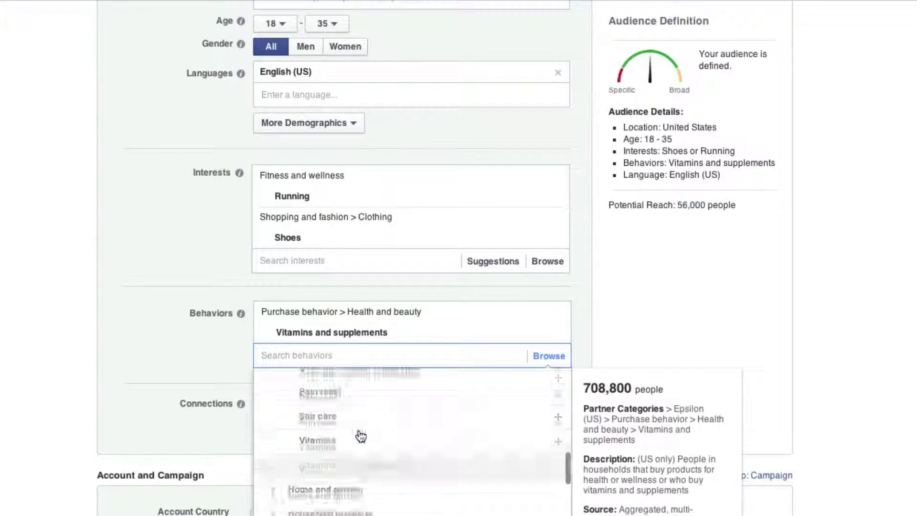
scroll(358, 430, "up", 2)
scroll(360, 436, "up", 1)
type("runnin")
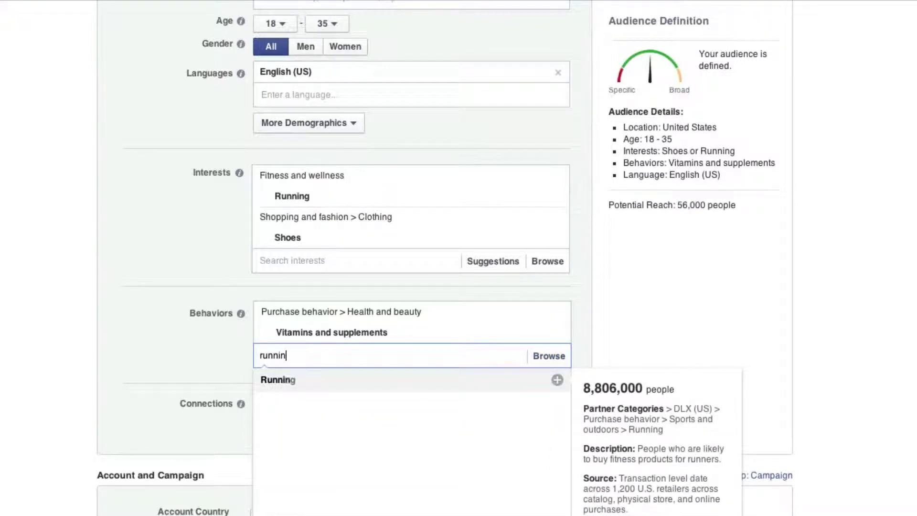
scroll(430, 287, "down", 1)
left_click(552, 296)
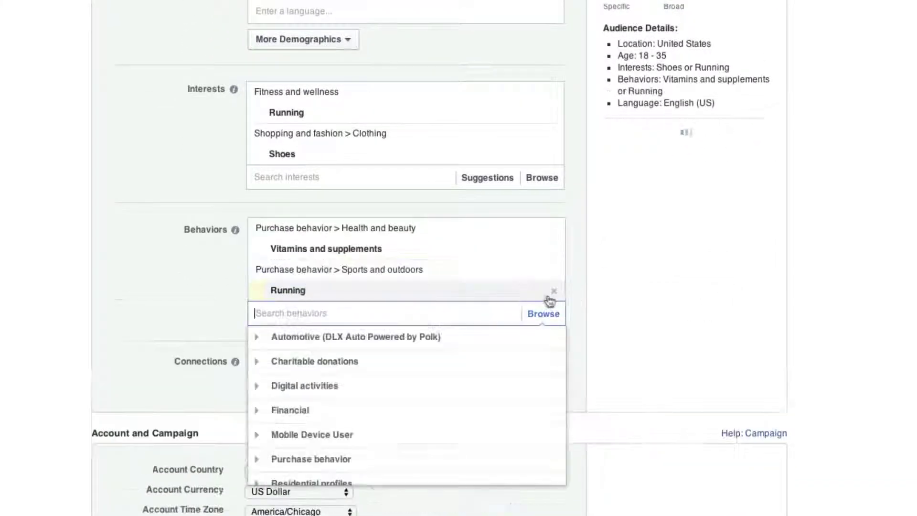
type("shoe")
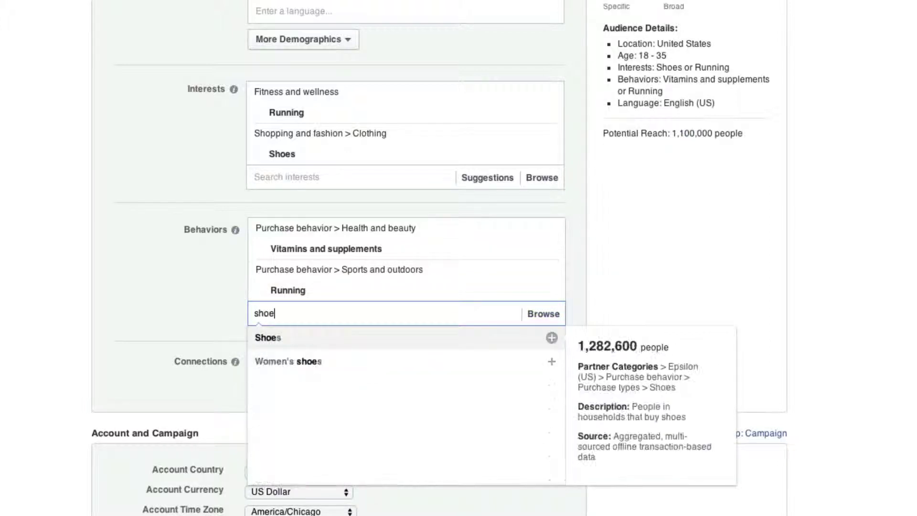
left_click(550, 337)
left_click(64, 315)
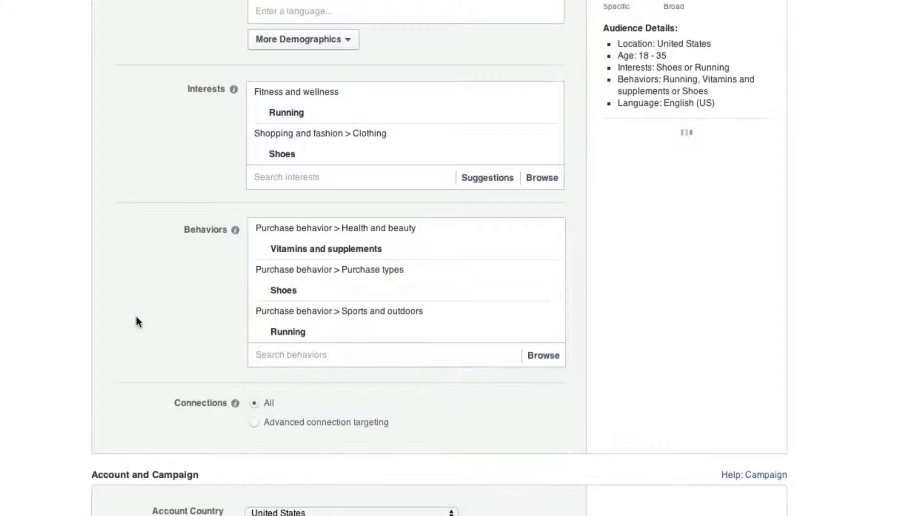
scroll(136, 316, "up", 2)
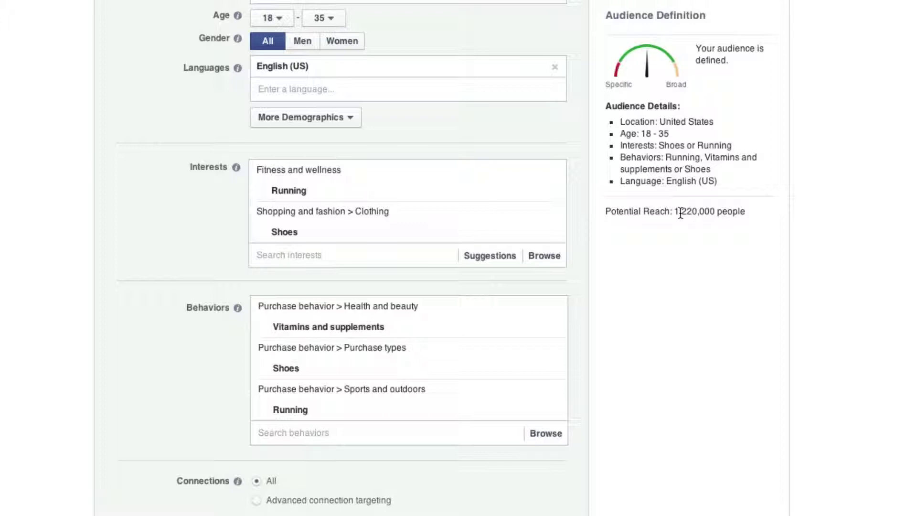
scroll(680, 212, "up", 2)
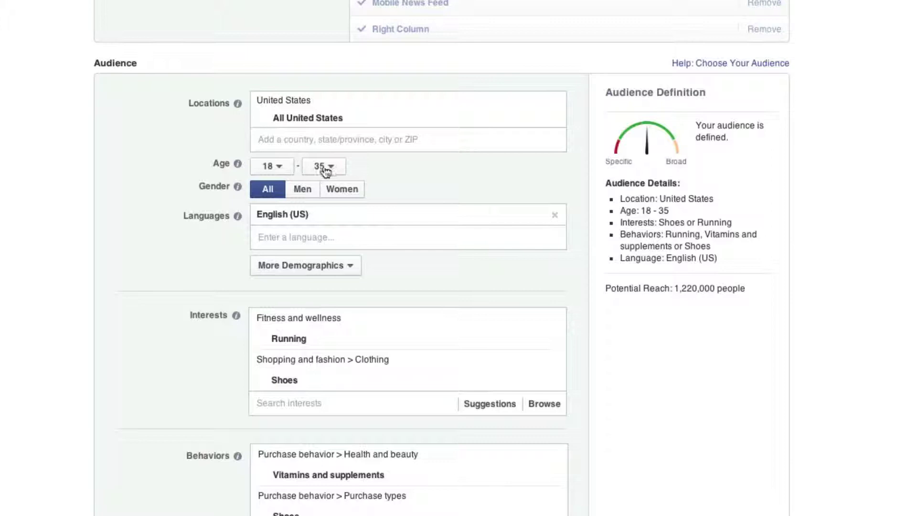
mouse_move(618, 72)
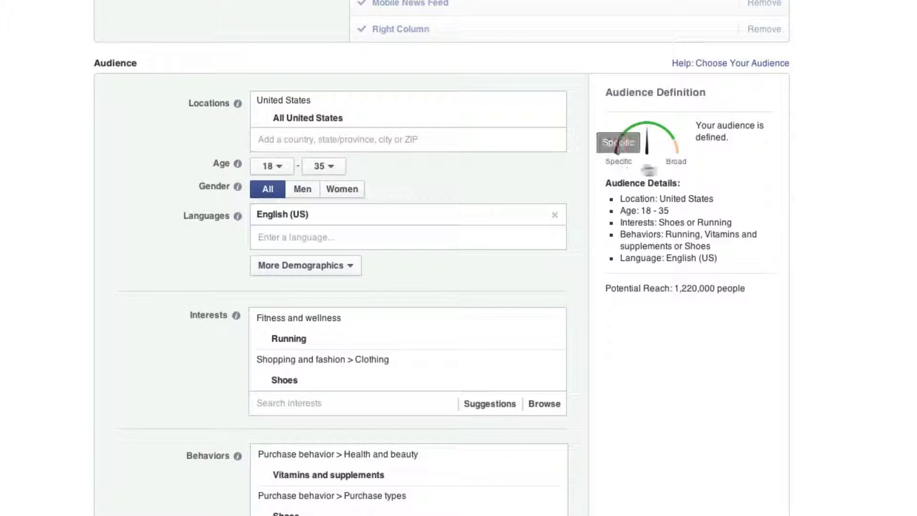
left_click(331, 167)
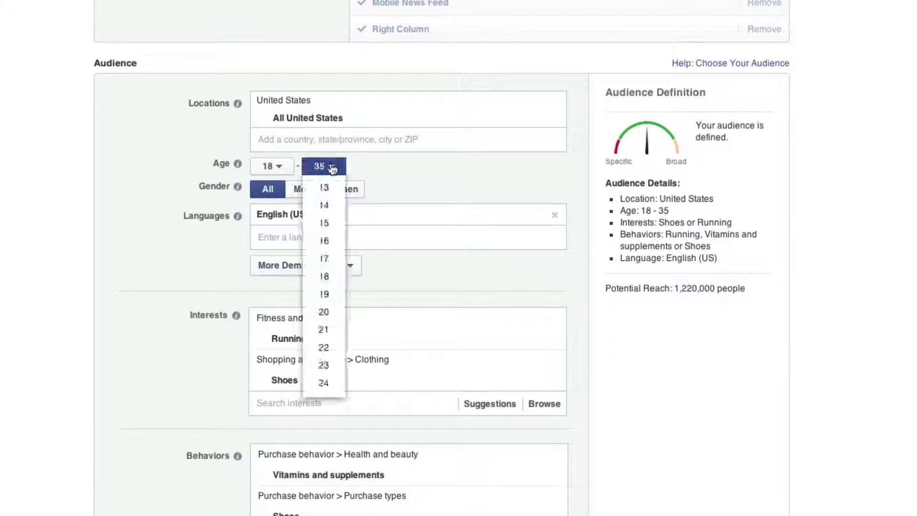
scroll(315, 315, "down", 1)
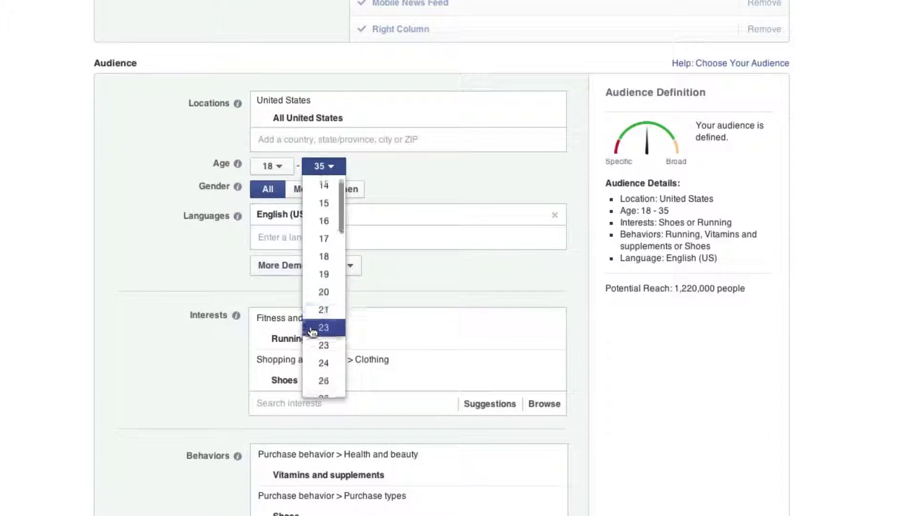
left_click(324, 310)
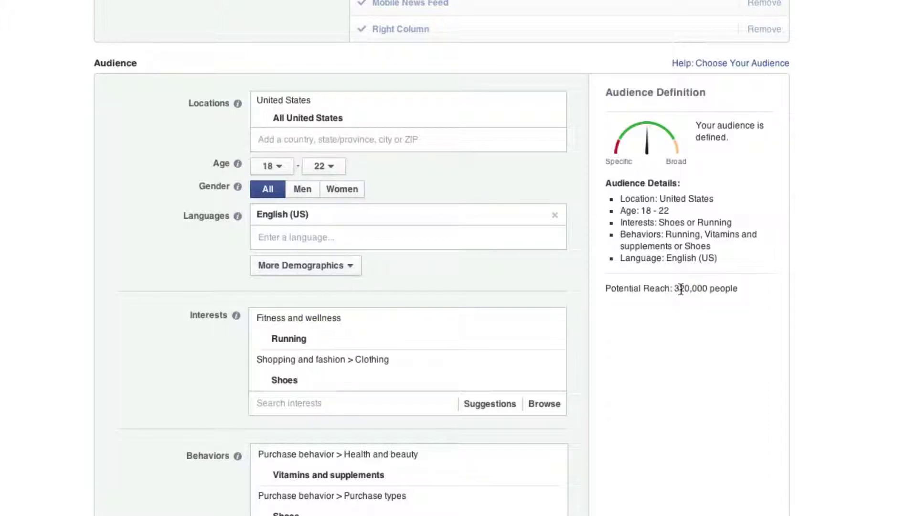
double_click(680, 288)
left_click(324, 165)
scroll(318, 308, "down", 2)
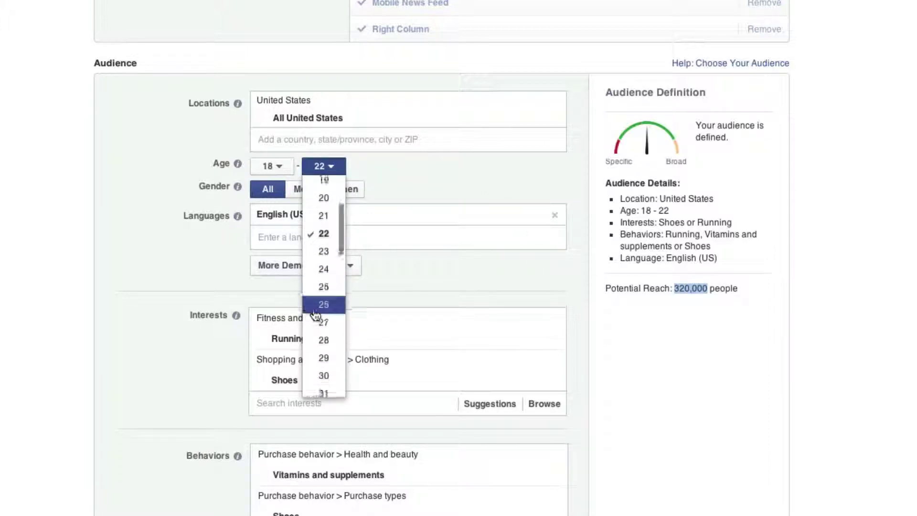
scroll(316, 315, "down", 2)
scroll(316, 319, "down", 1)
scroll(315, 323, "down", 1)
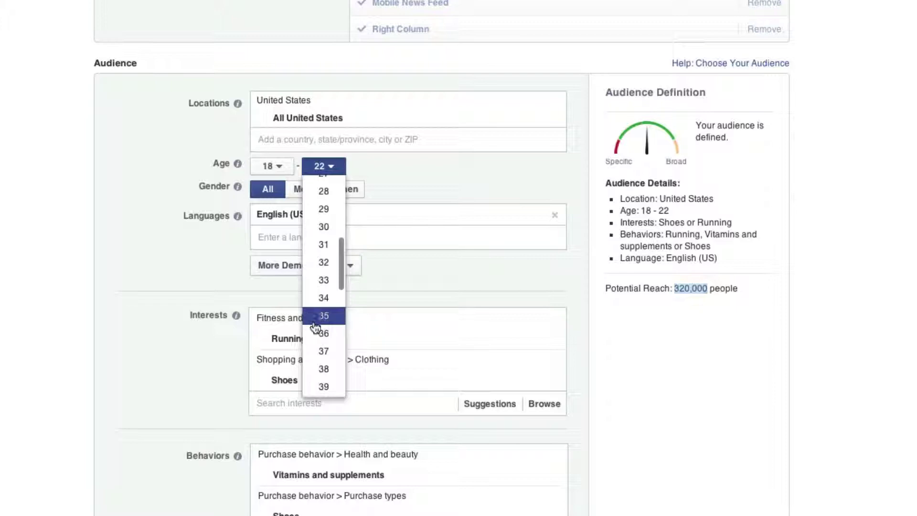
left_click(323, 315)
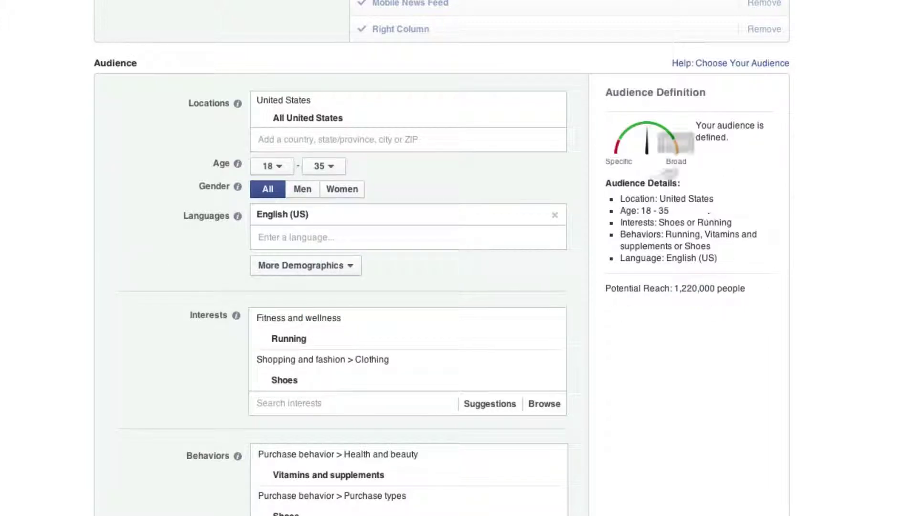
scroll(381, 179, "down", 3)
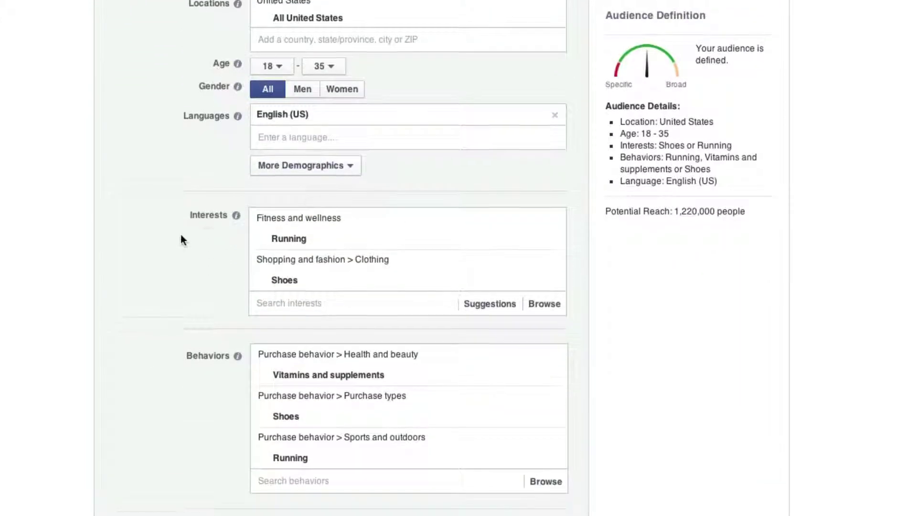
scroll(181, 238, "down", 5)
scroll(188, 134, "down", 5)
scroll(188, 134, "down", 2)
scroll(190, 107, "down", 1)
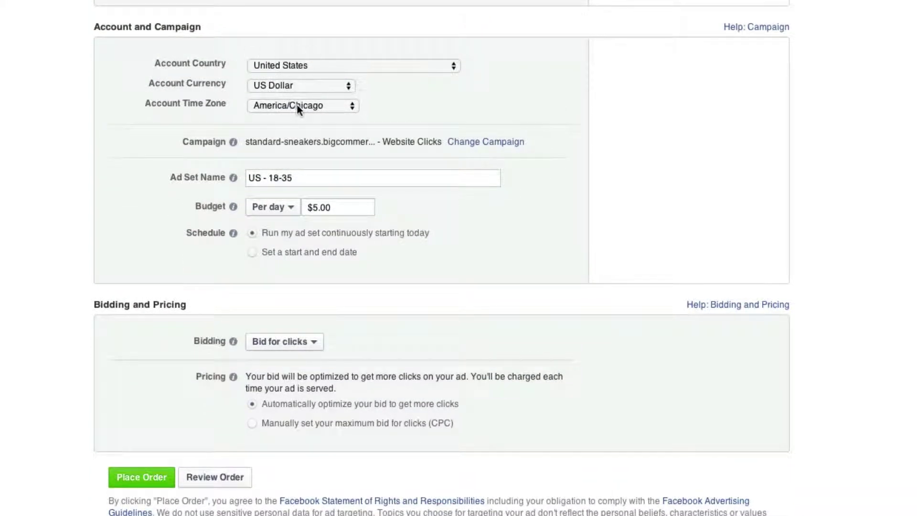
double_click(308, 179)
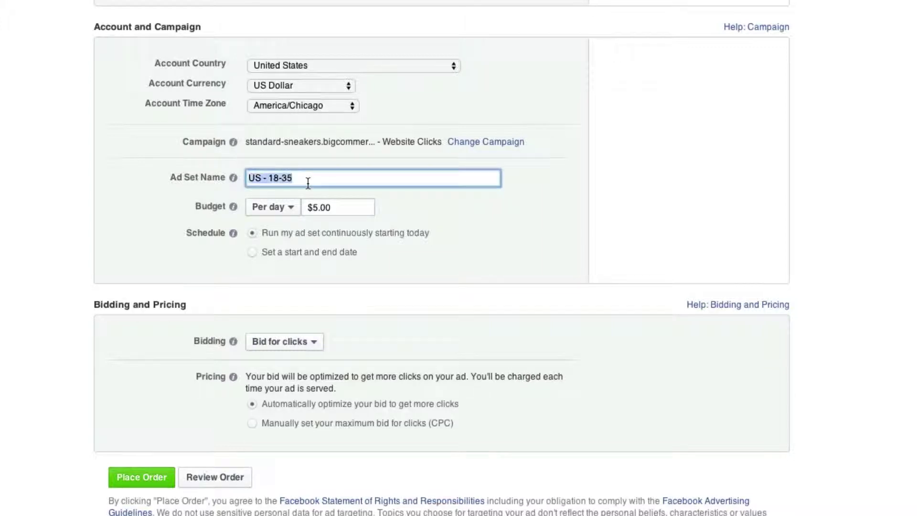
type("Running")
type(" shoes sale")
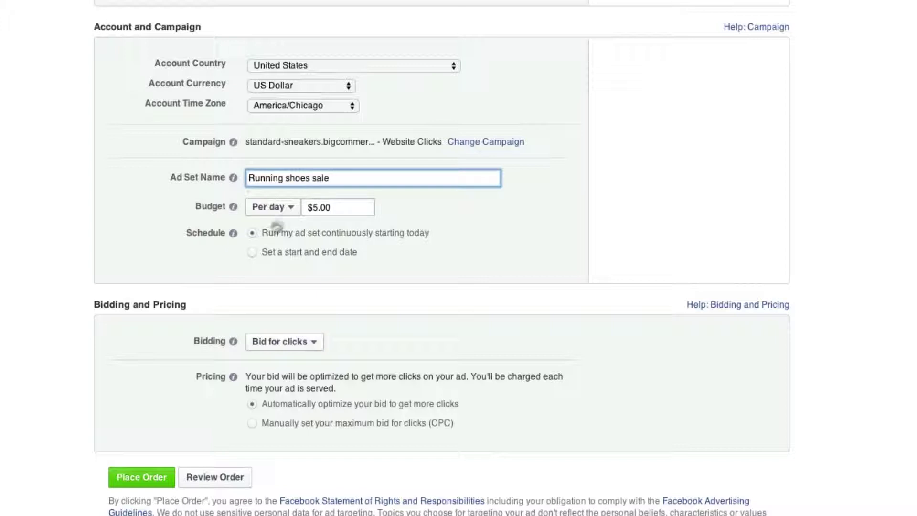
left_click(273, 207)
left_click_drag(335, 207, 309, 207)
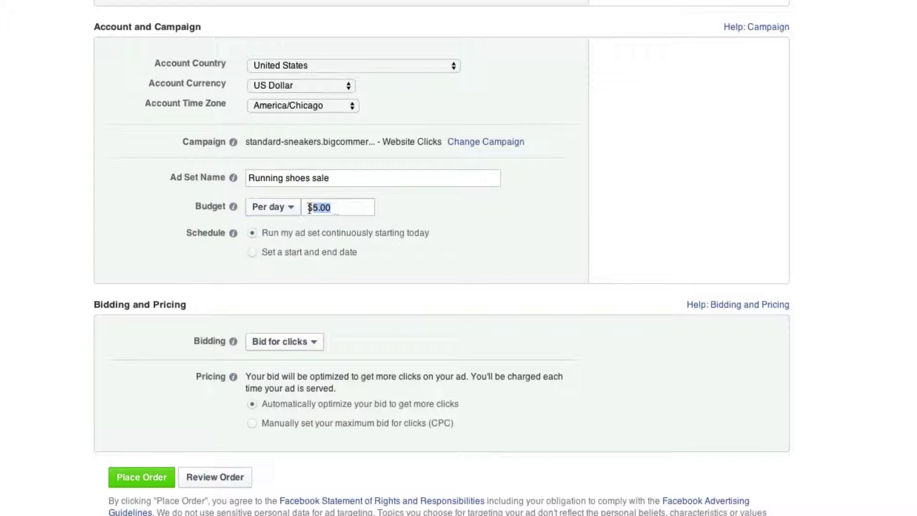
type("5")
Step: Try a lifetime budget, then return to a per-day budget and edit the amount toward $15.00
left_click(273, 207)
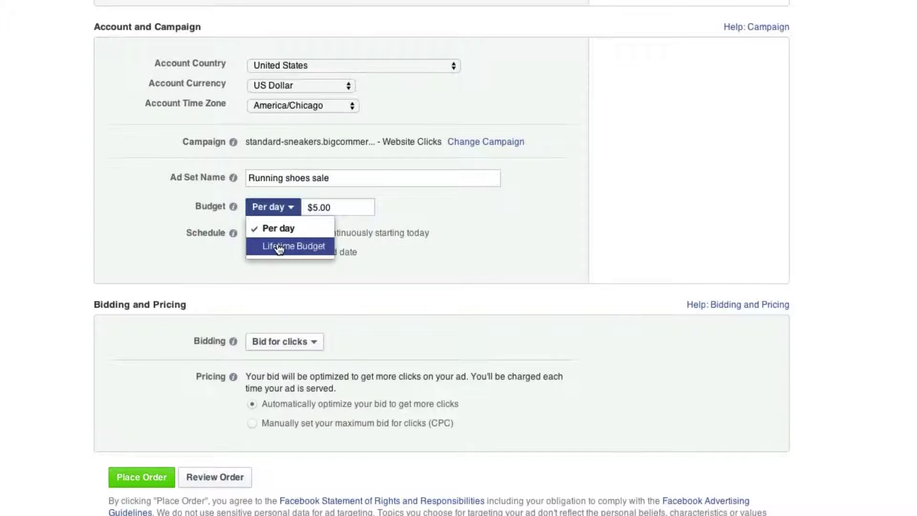
left_click(318, 245)
double_click(367, 208)
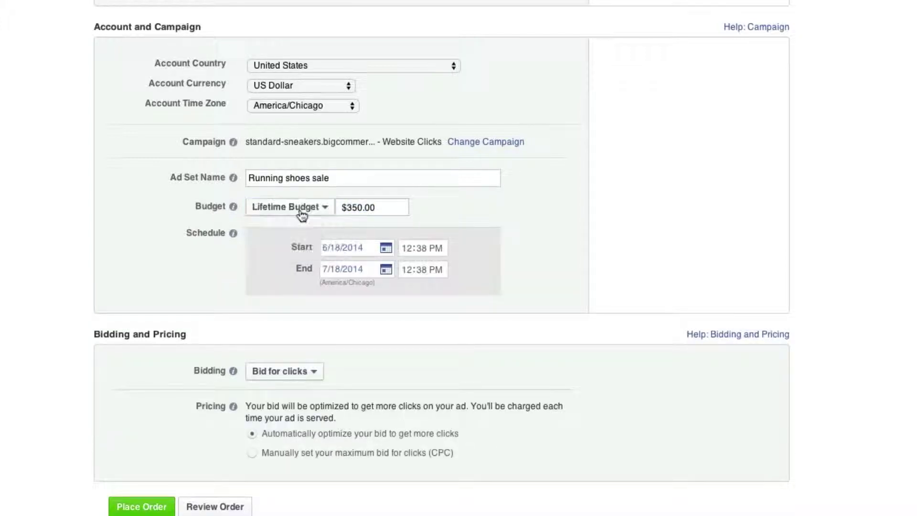
left_click(290, 207)
left_click(276, 224)
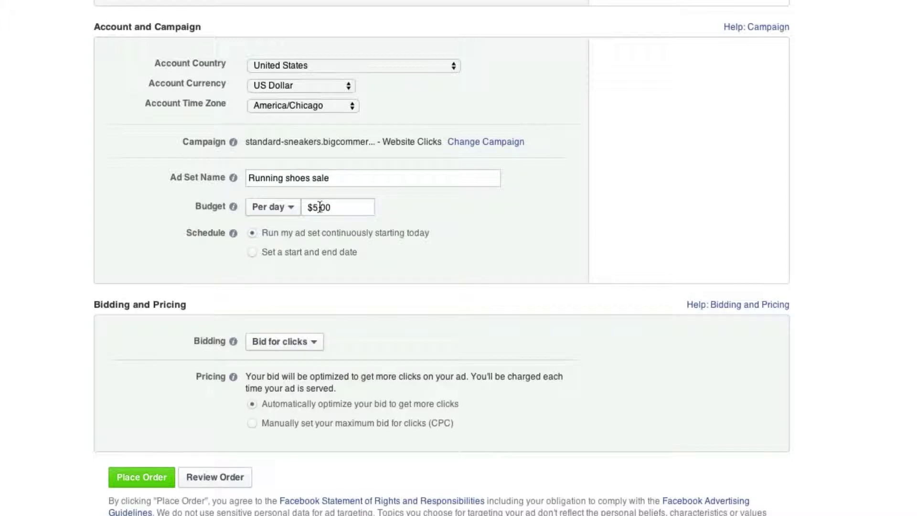
left_click(313, 207)
type("1")
Step: Try Bid for impressions, then set bidding back to Bid for clicks
left_click(280, 342)
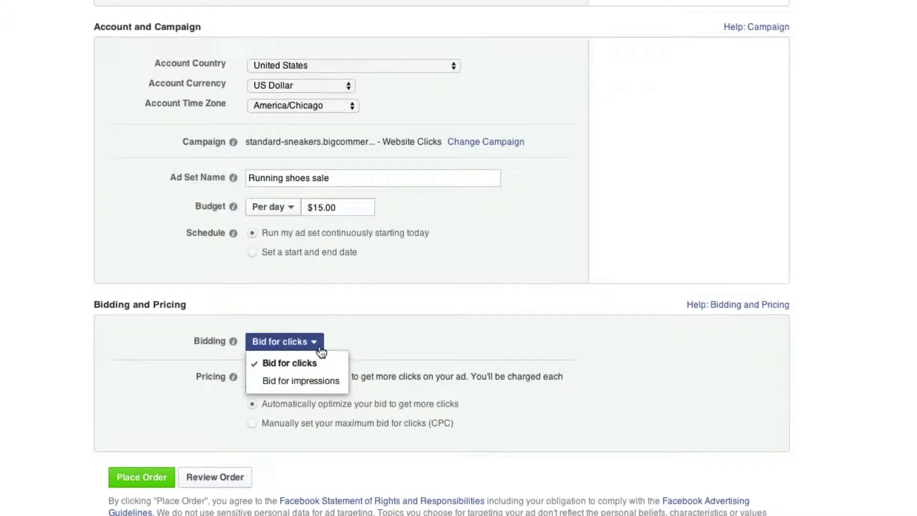
scroll(324, 366, "down", 3)
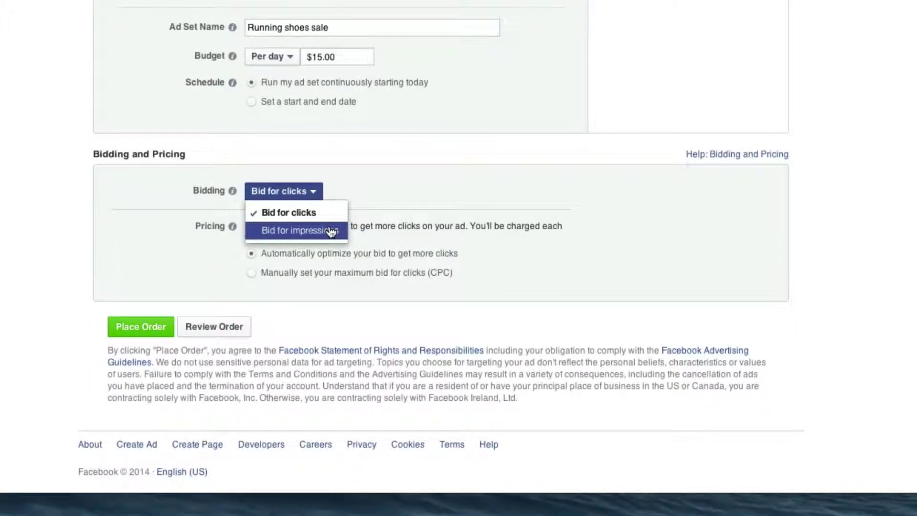
left_click(331, 231)
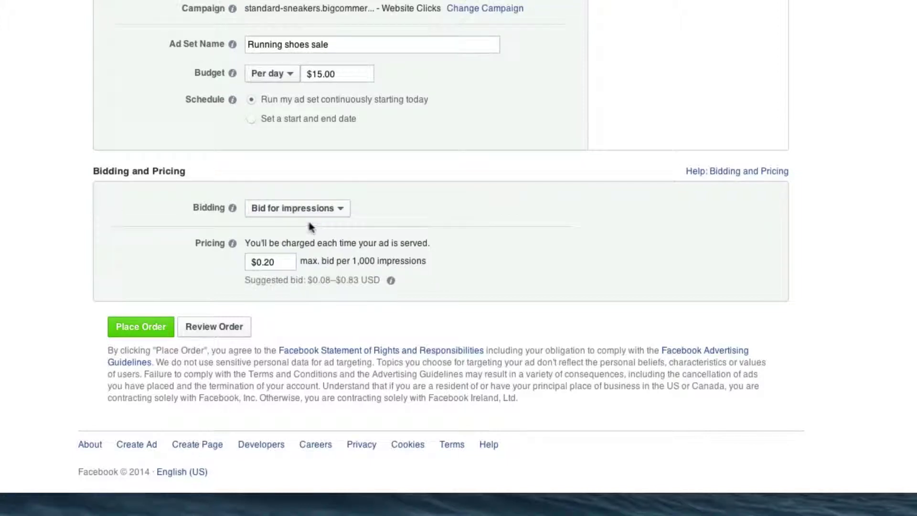
left_click(283, 210)
left_click(393, 211)
left_click(313, 211)
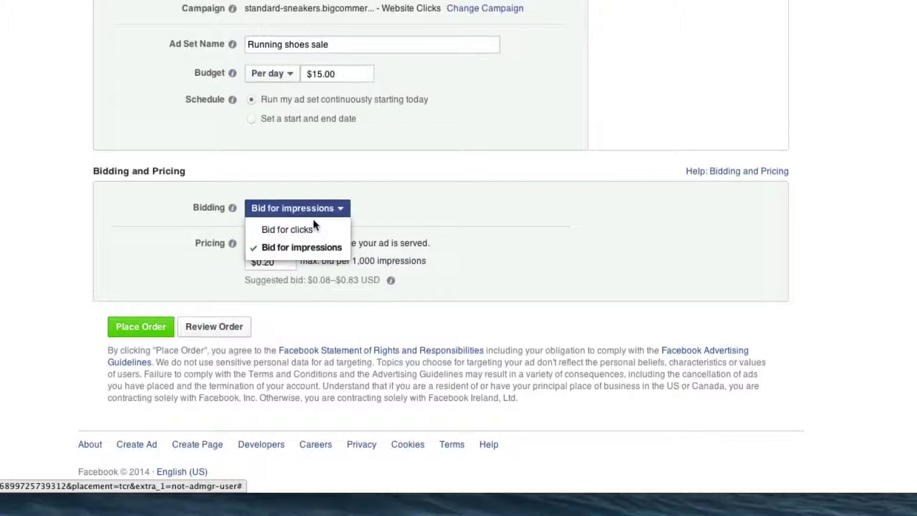
left_click(283, 230)
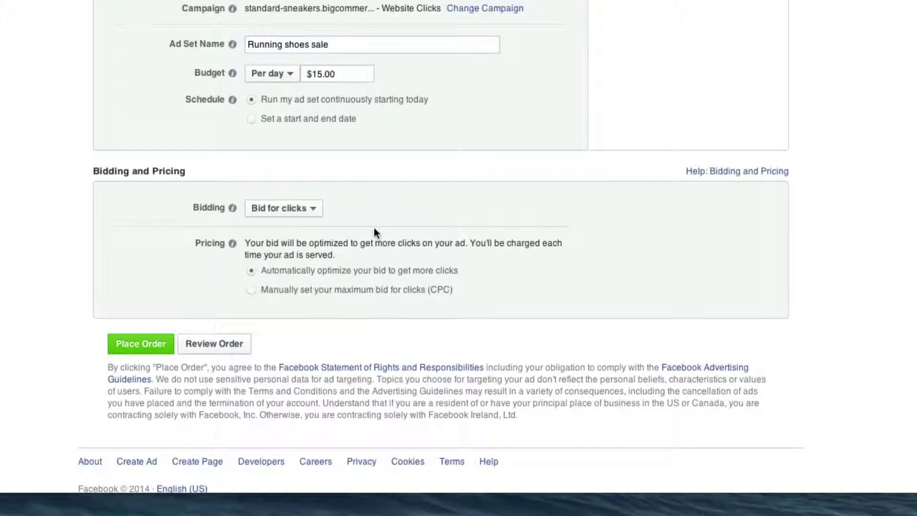
scroll(374, 226, "down", 1)
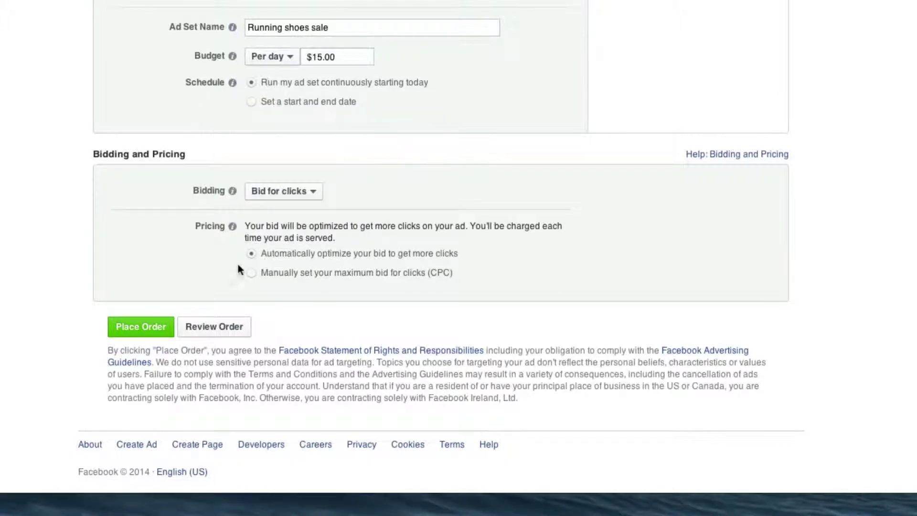
Step: Switch to a manual maximum cost-per-click bid and enter $0.35, below the suggested $0.40–$0.76
left_click(252, 274)
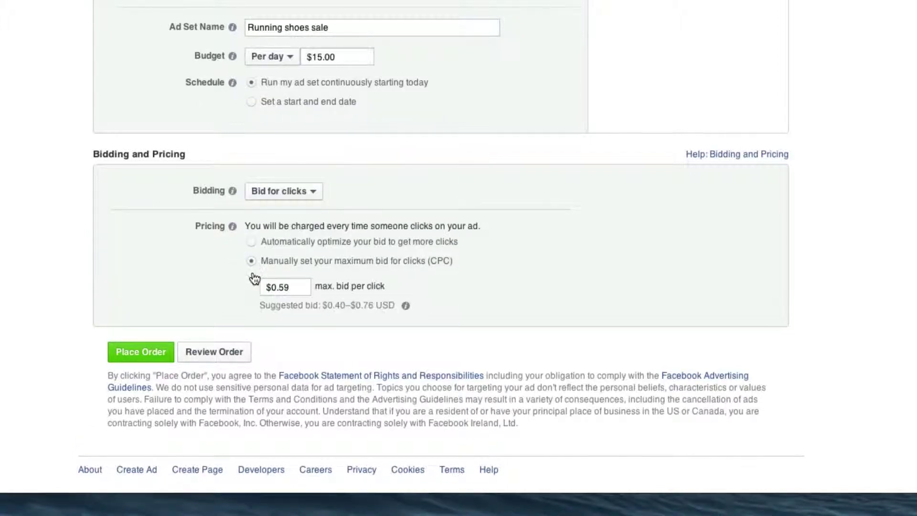
scroll(352, 249, "down", 1)
left_click(291, 262)
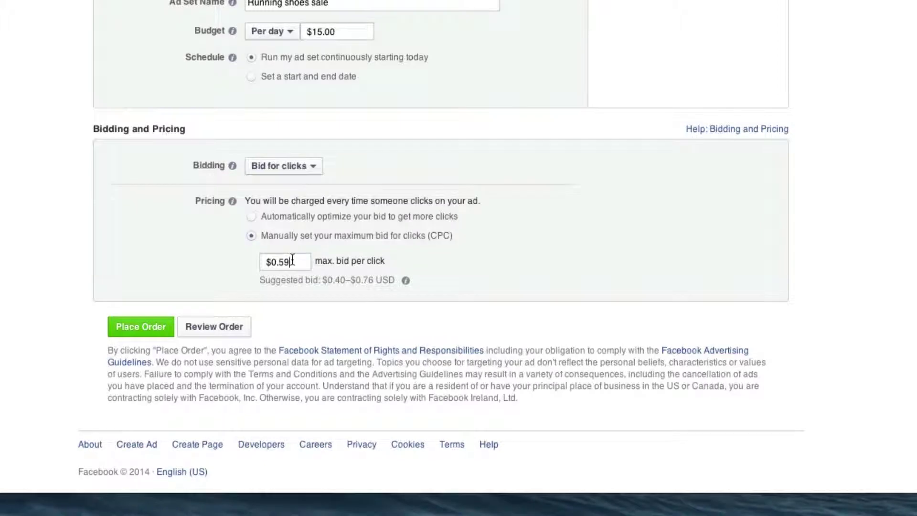
double_click(292, 262)
left_click(291, 262)
type("59")
left_click_drag(332, 279, 367, 279)
left_click(347, 276)
double_click(302, 263)
left_click(285, 262)
type("35")
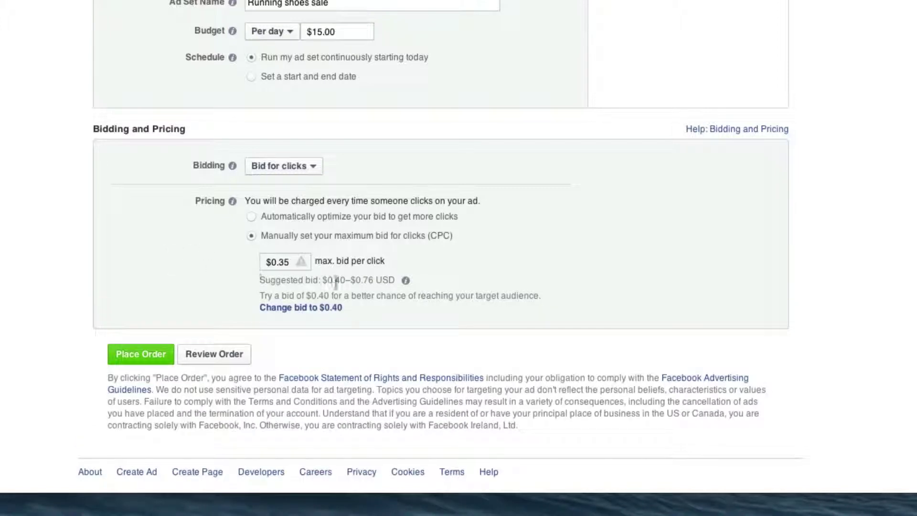
Step: Raise the maximum bid per click from $0.35 to $0.45 and confirm it
double_click(279, 262)
left_click_drag(266, 261, 290, 262)
left_click(281, 263)
double_click(279, 261)
type("0.4")
left_click(165, 276)
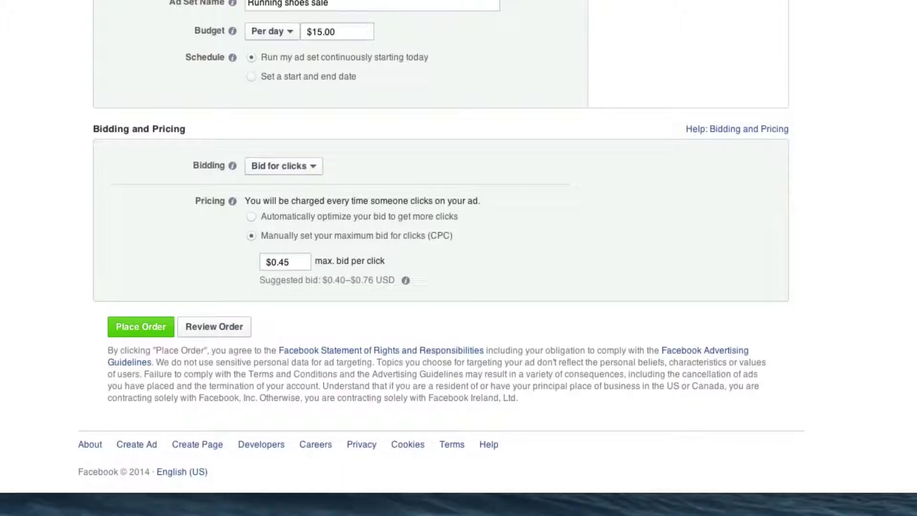